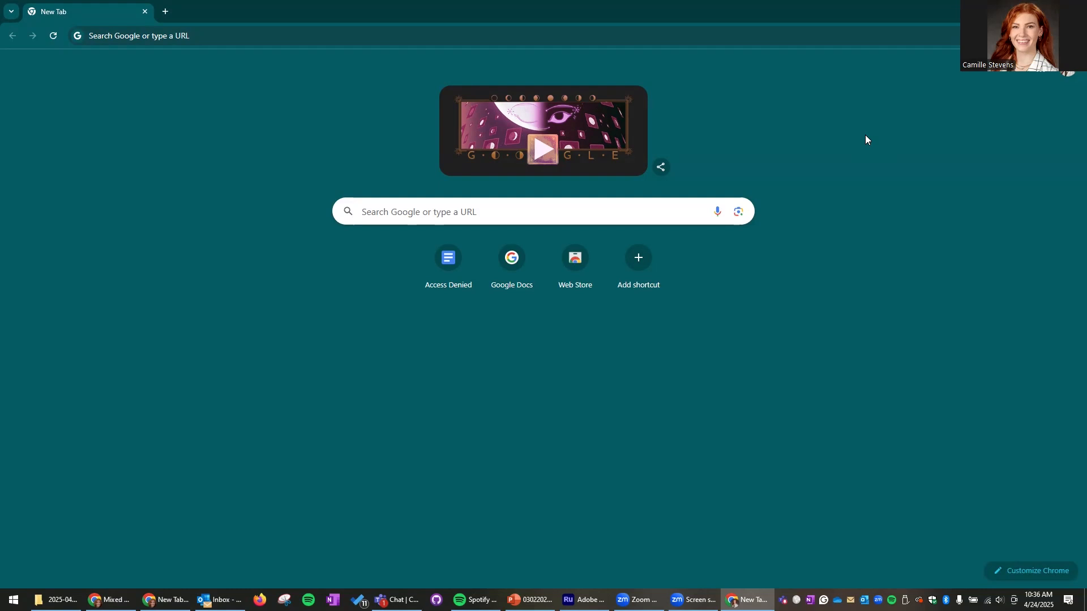
- Search Google for 'google forms' and open the 'Google Forms: Sign-in' result
click(465, 211)
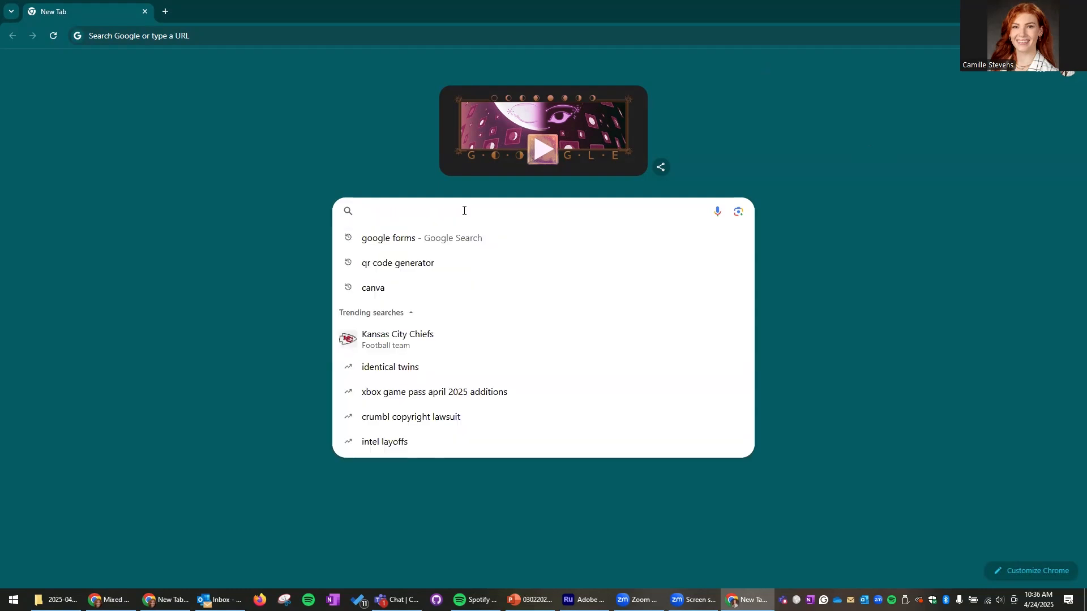
text(google forms)
key(Return)
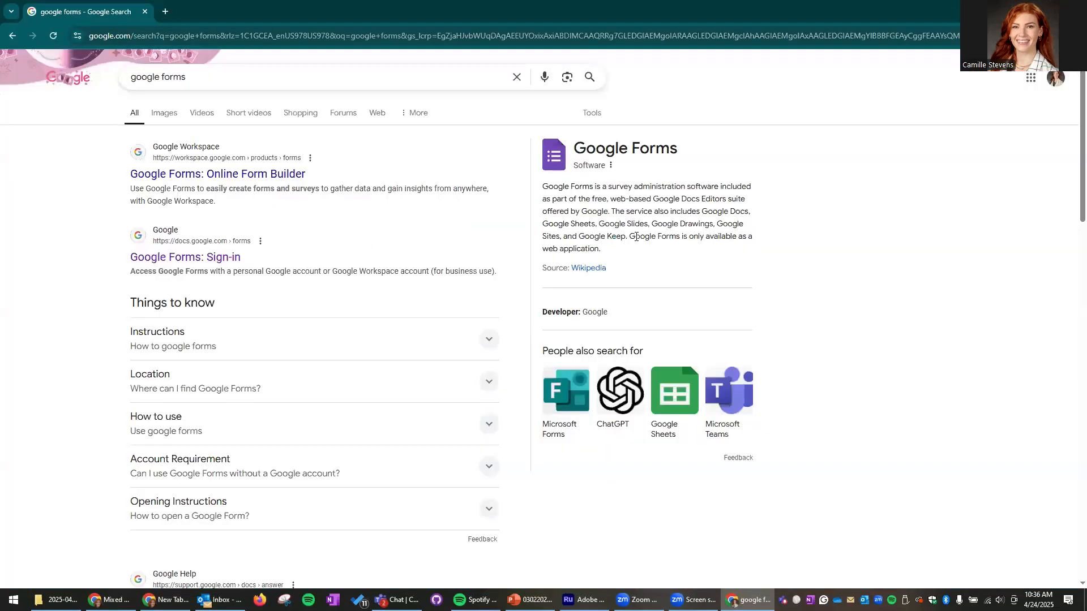
click(174, 261)
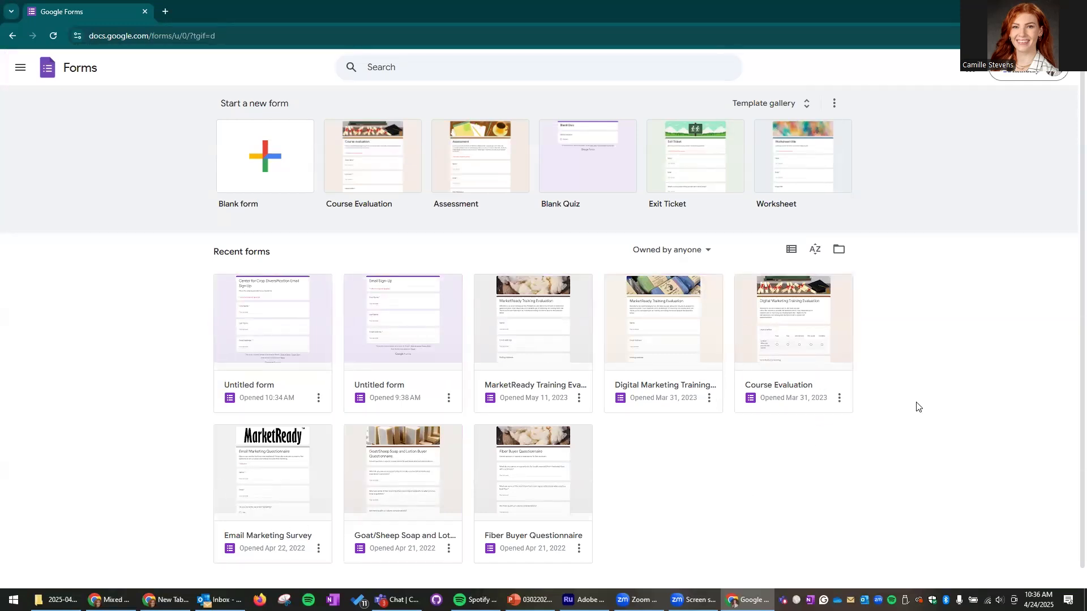
click(165, 11)
click(145, 12)
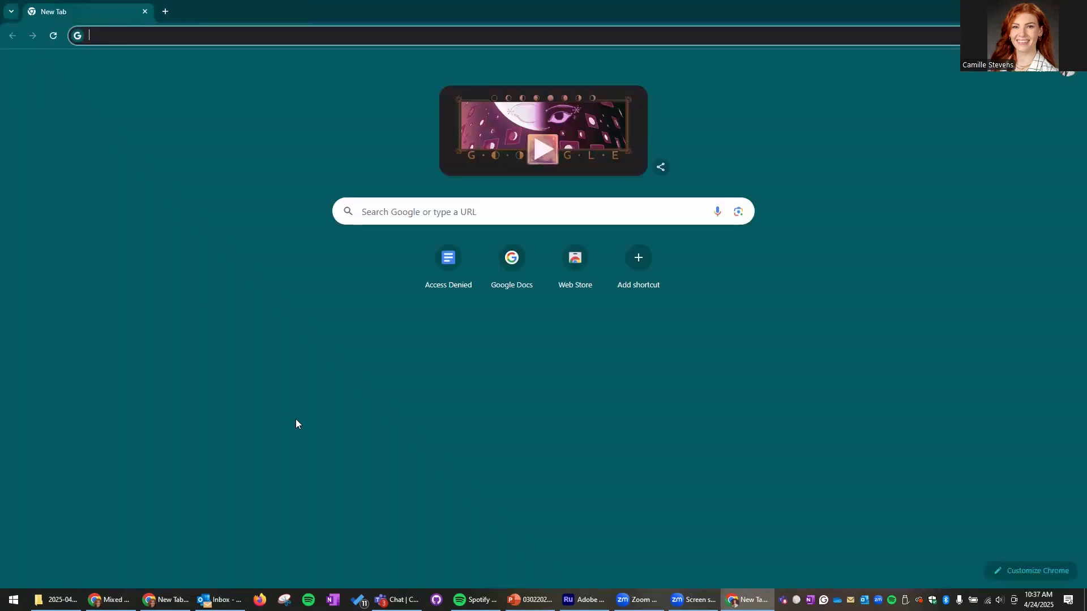
click(1046, 73)
click(976, 293)
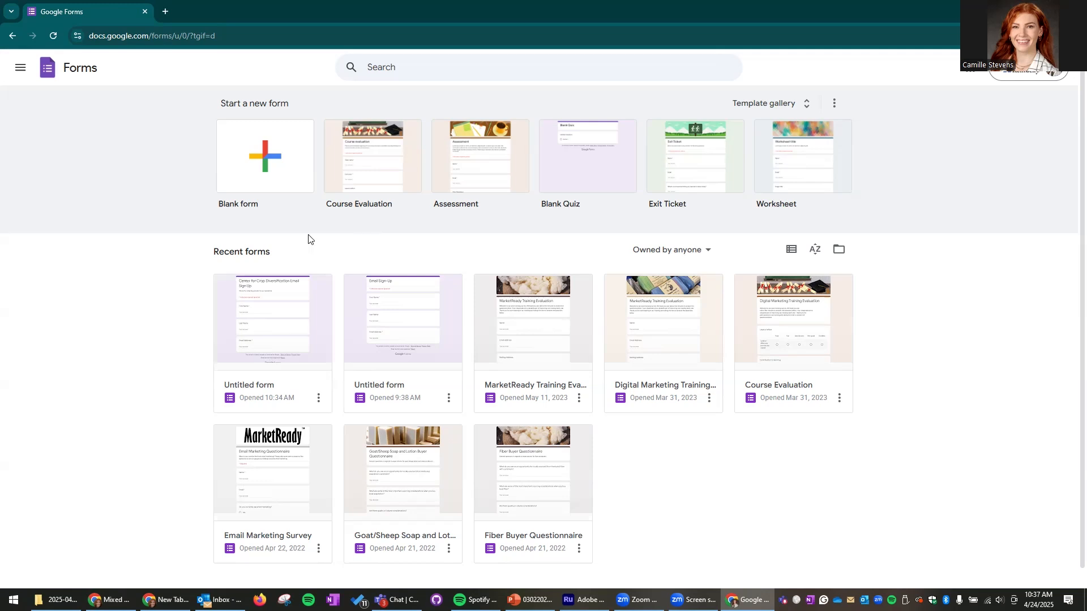
- Start a blank form and title it 'CCD Email Sign Up'
click(268, 174)
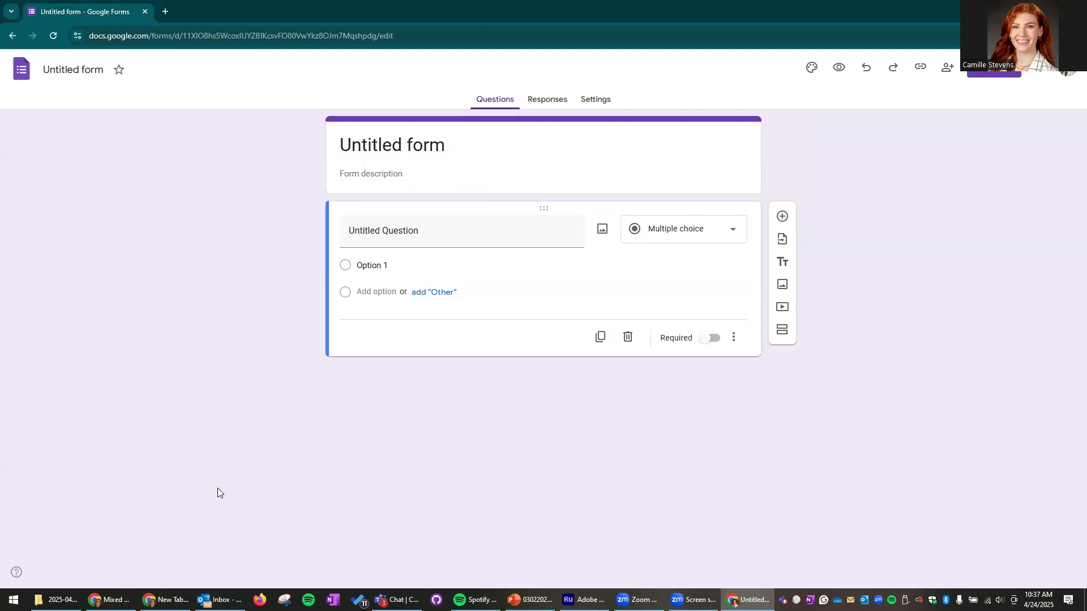
click(453, 146)
drag(451, 146, 328, 145)
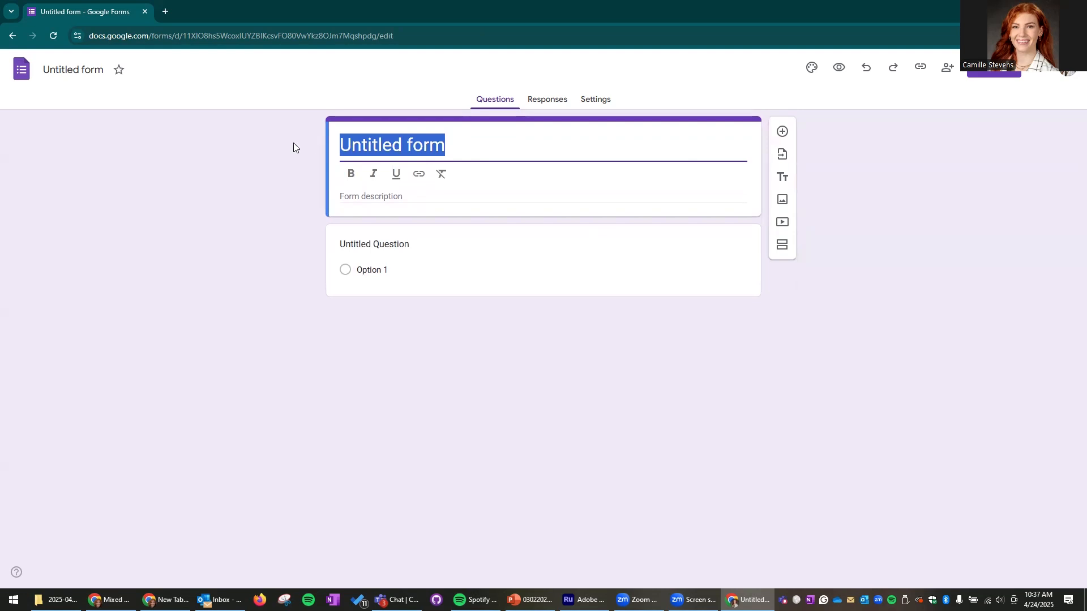
text(CCD )
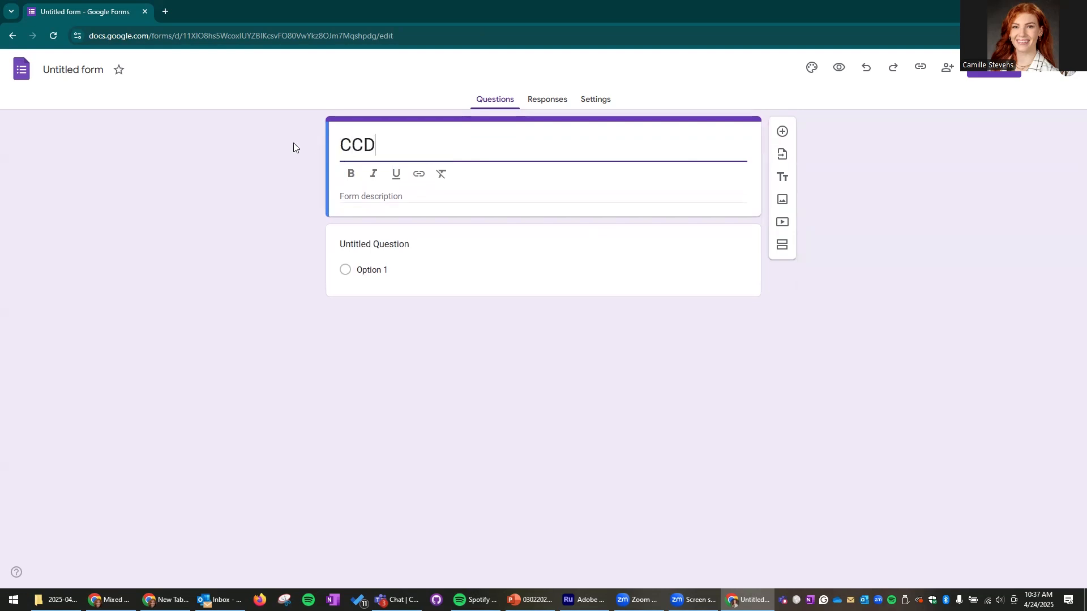
text(Email Sig)
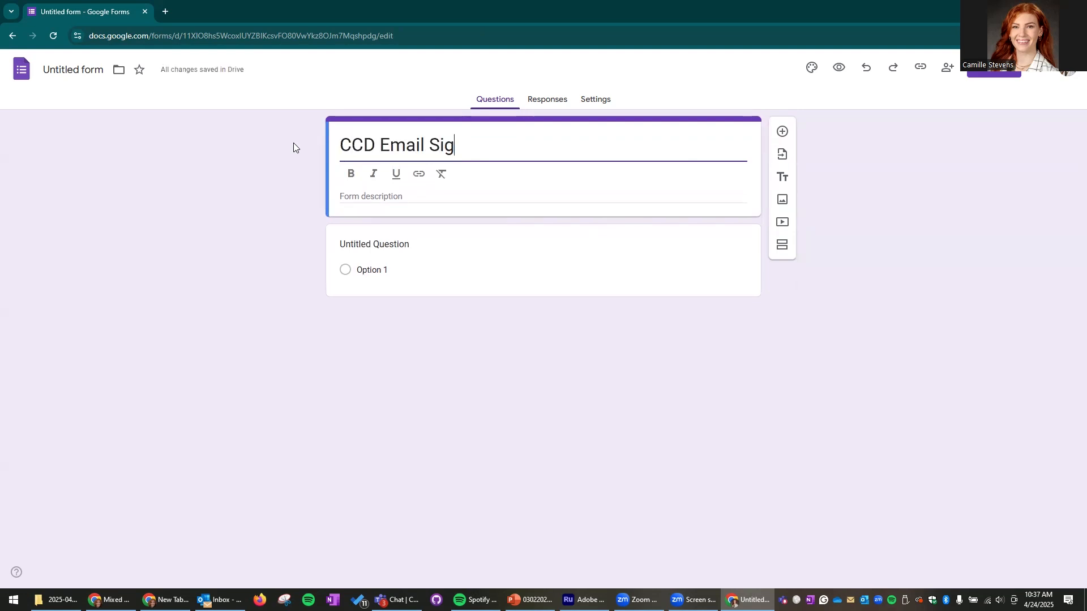
text(n Up)
- Add the form description 'This is to sign up for our email newsletter'
click(348, 196)
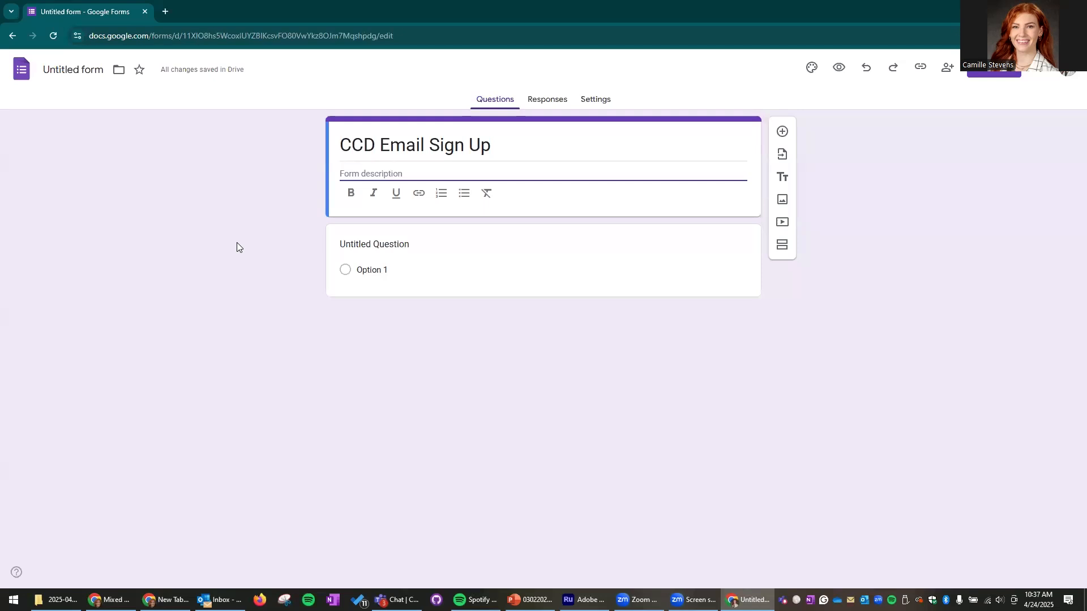
text(This is to sign up for our email newsletter)
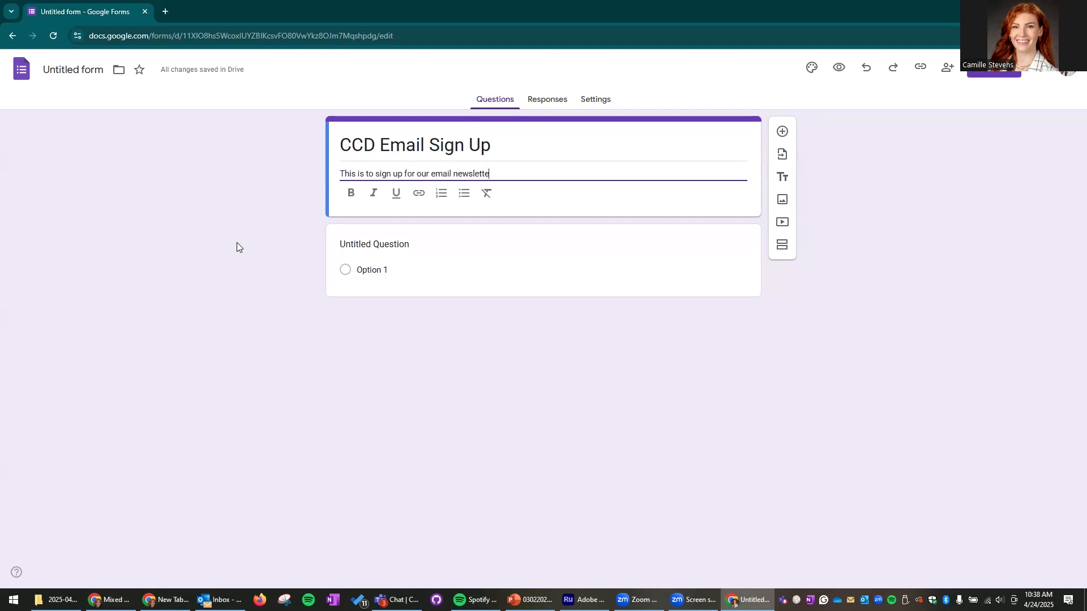
click(181, 278)
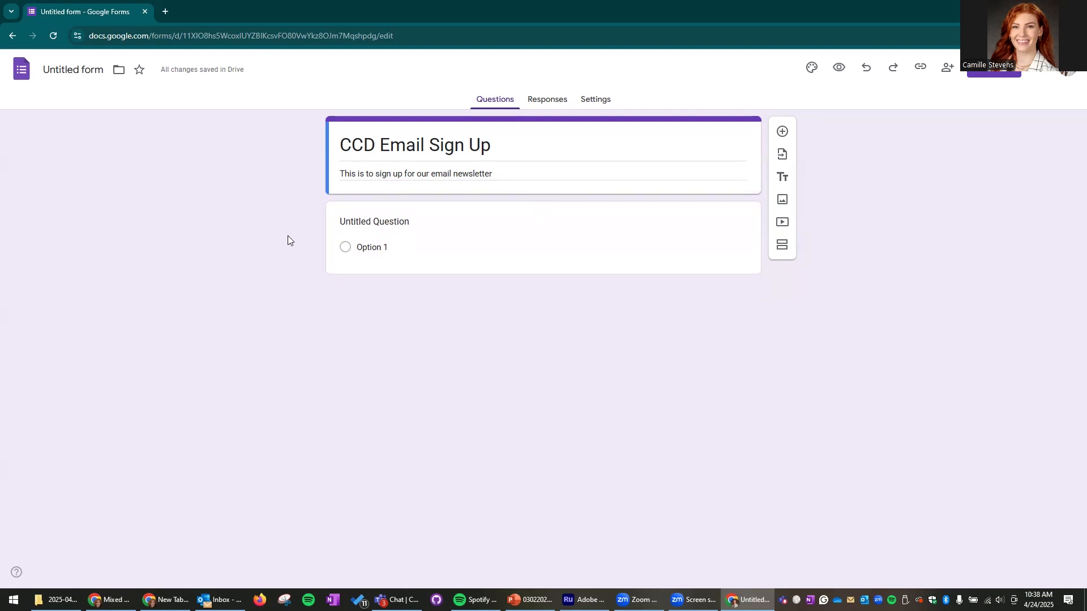
- Rename the placeholder question to 'First Name'
click(572, 214)
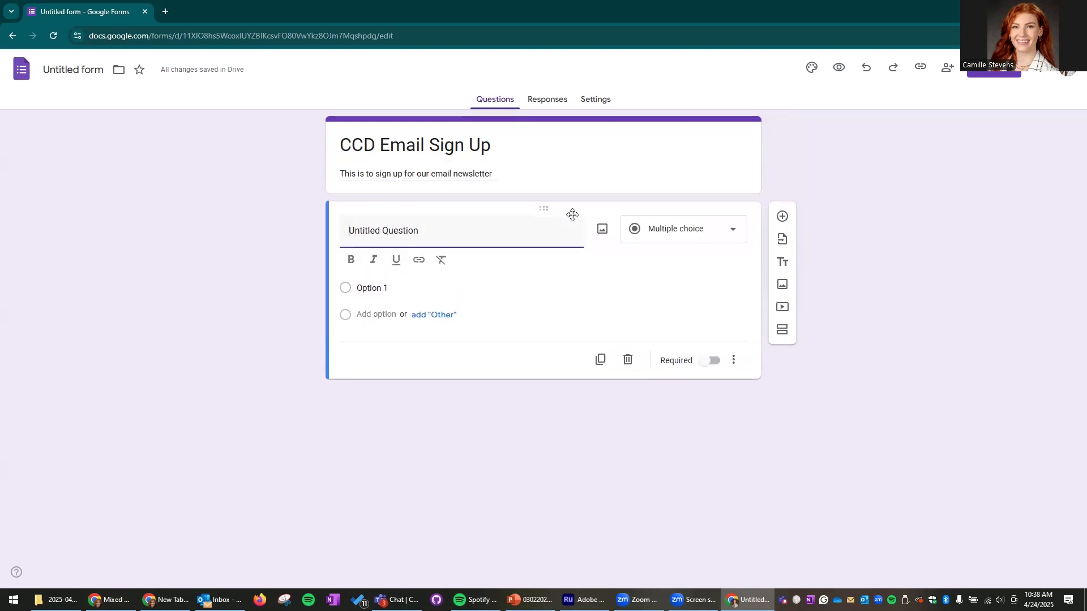
triple_click(443, 232)
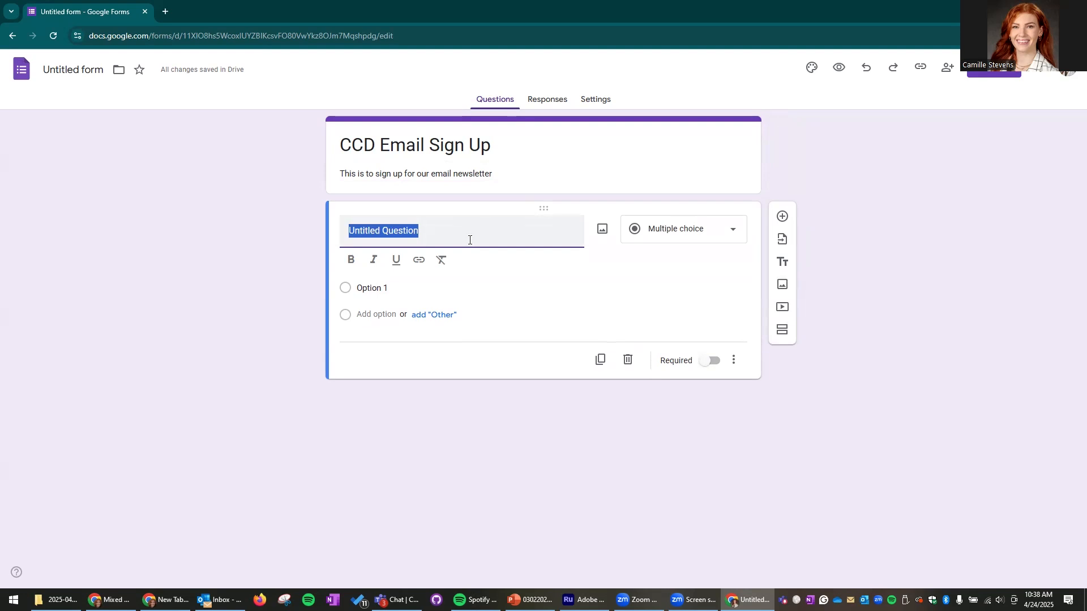
text(First Name)
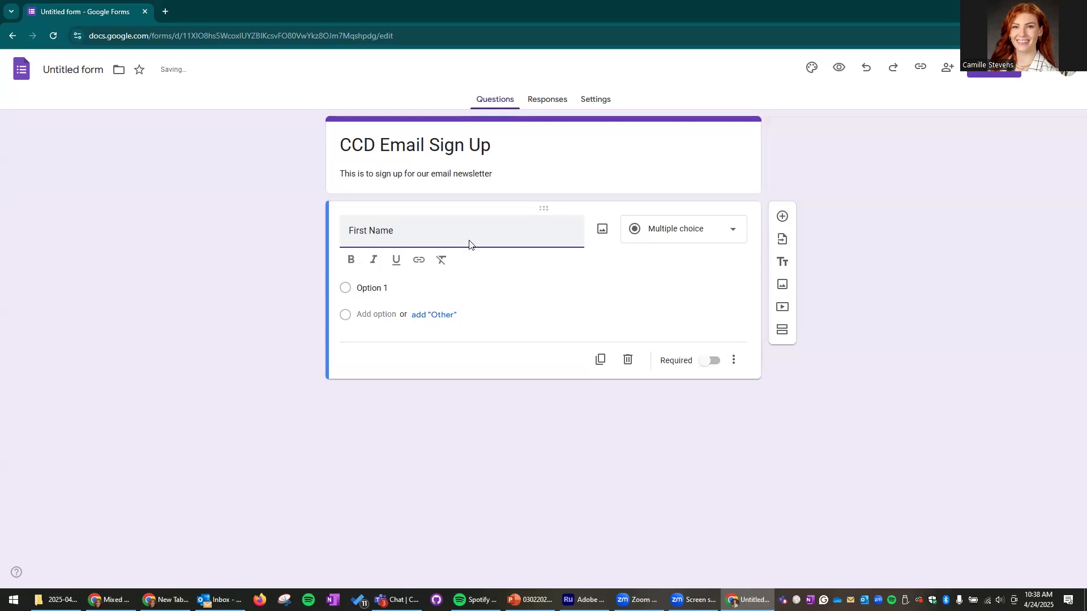
- Add 'Last Name' and 'Email Address' questions and delete the extra empty question
click(783, 217)
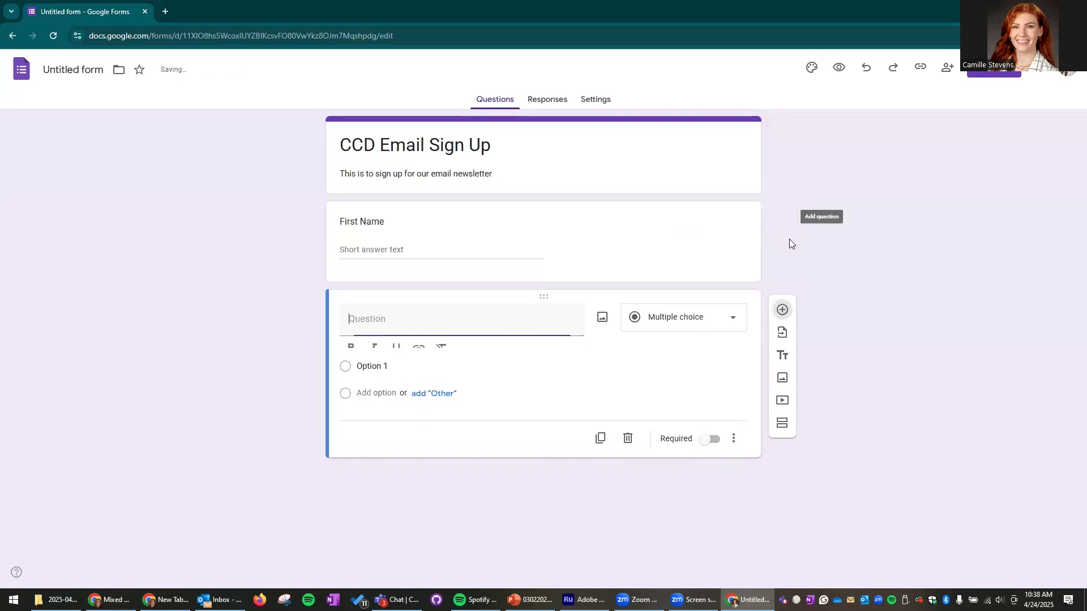
text(Last Name)
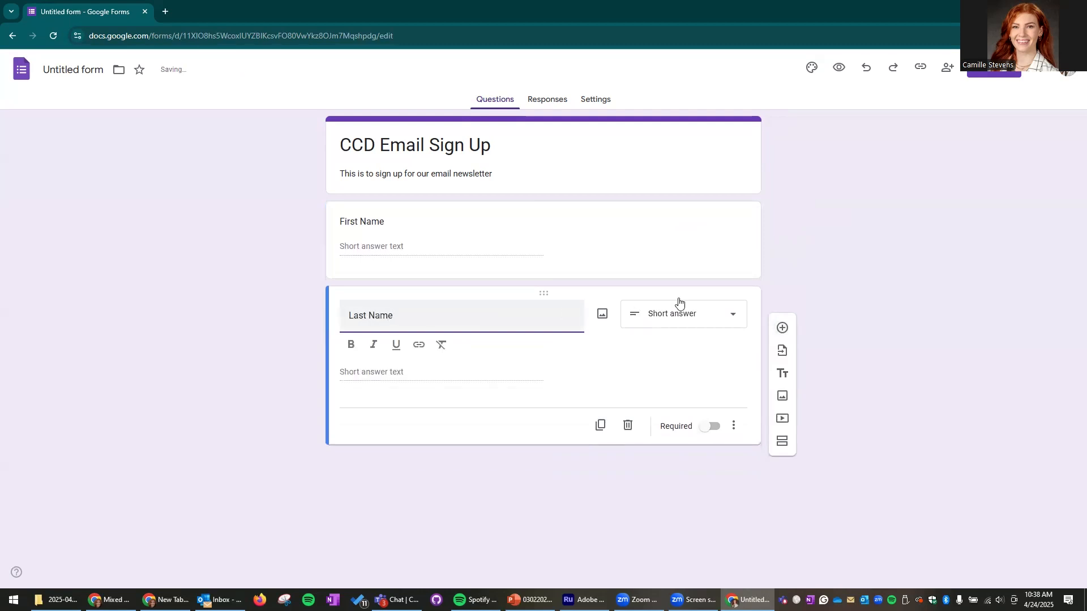
click(783, 328)
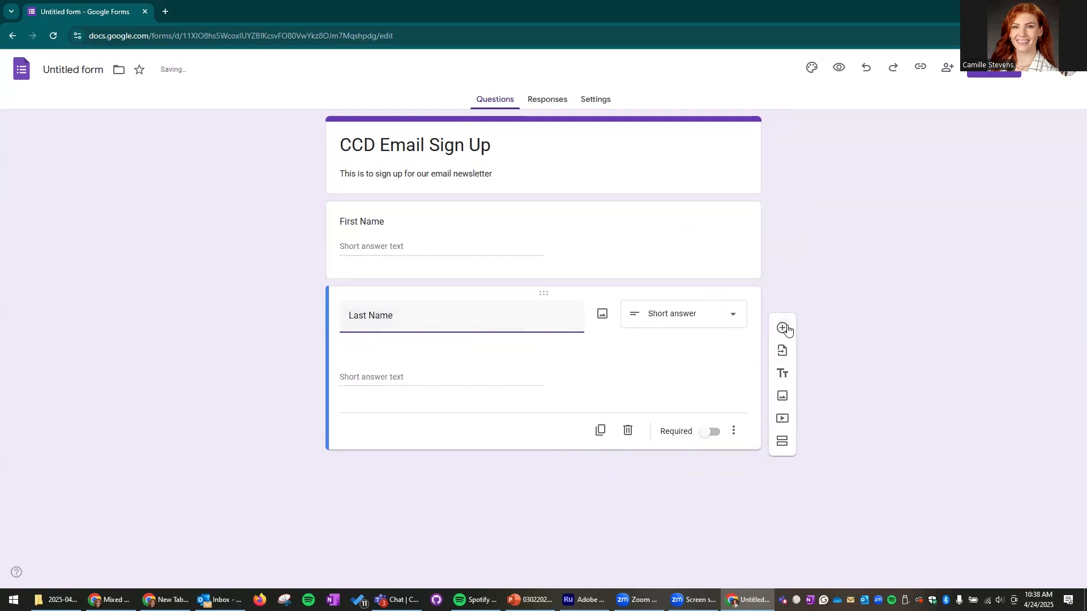
text(Email Address)
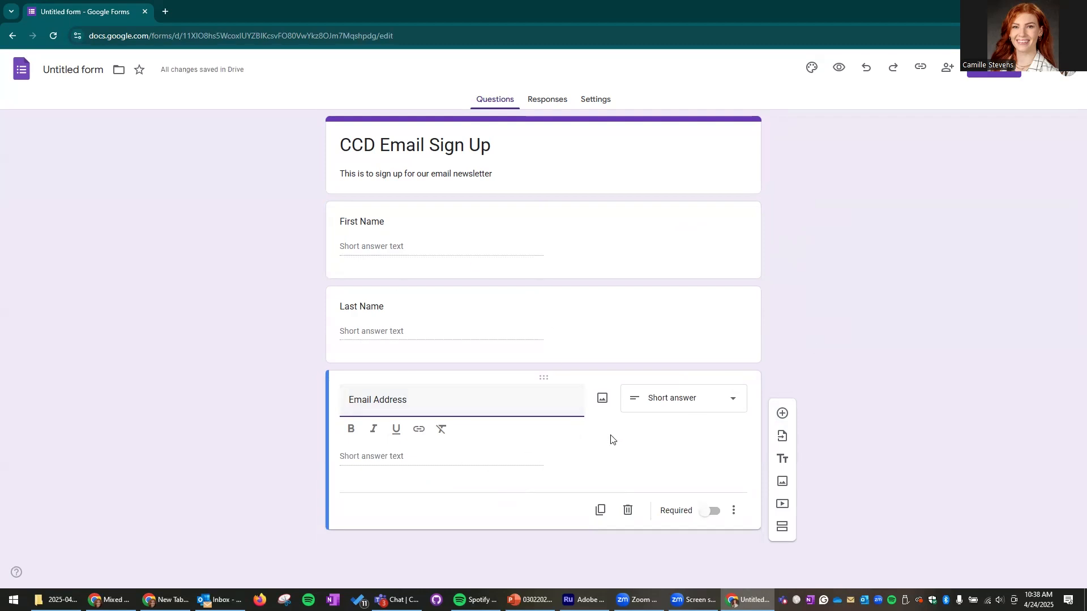
click(782, 413)
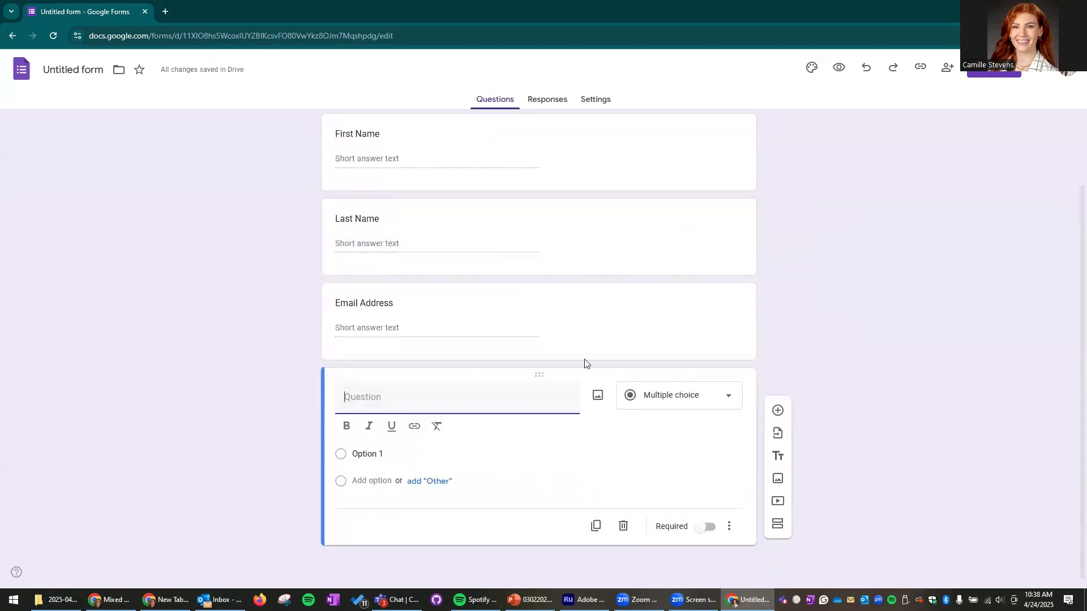
click(625, 530)
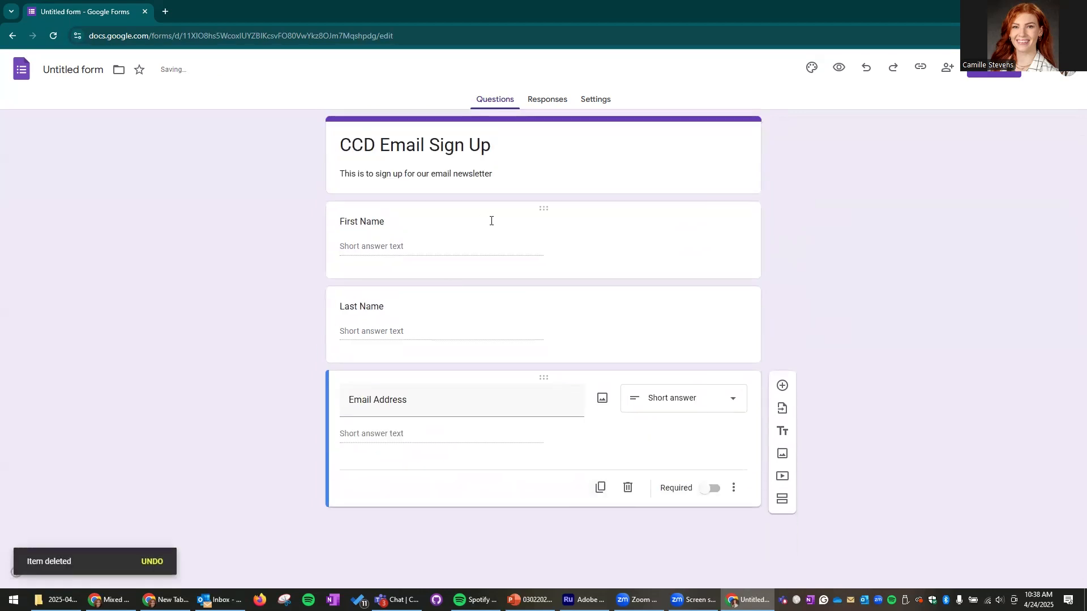
click(705, 221)
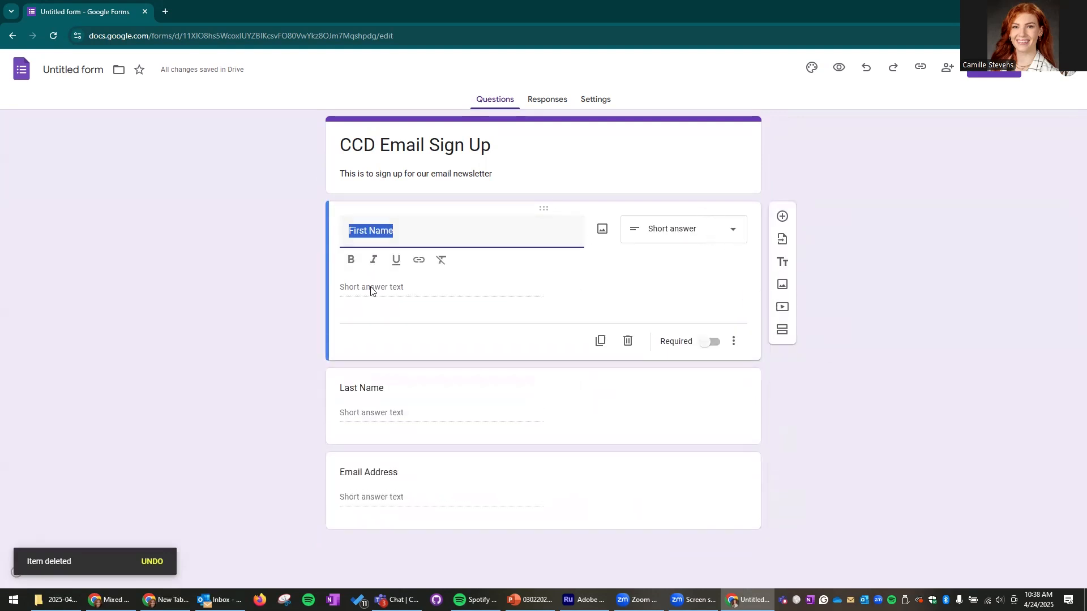
click(736, 234)
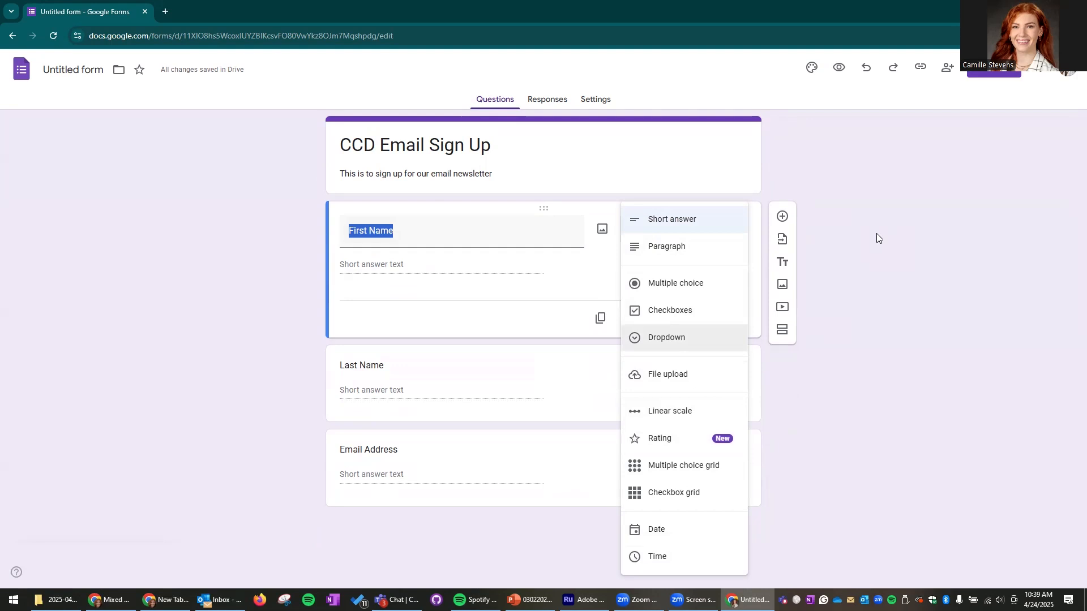
click(898, 196)
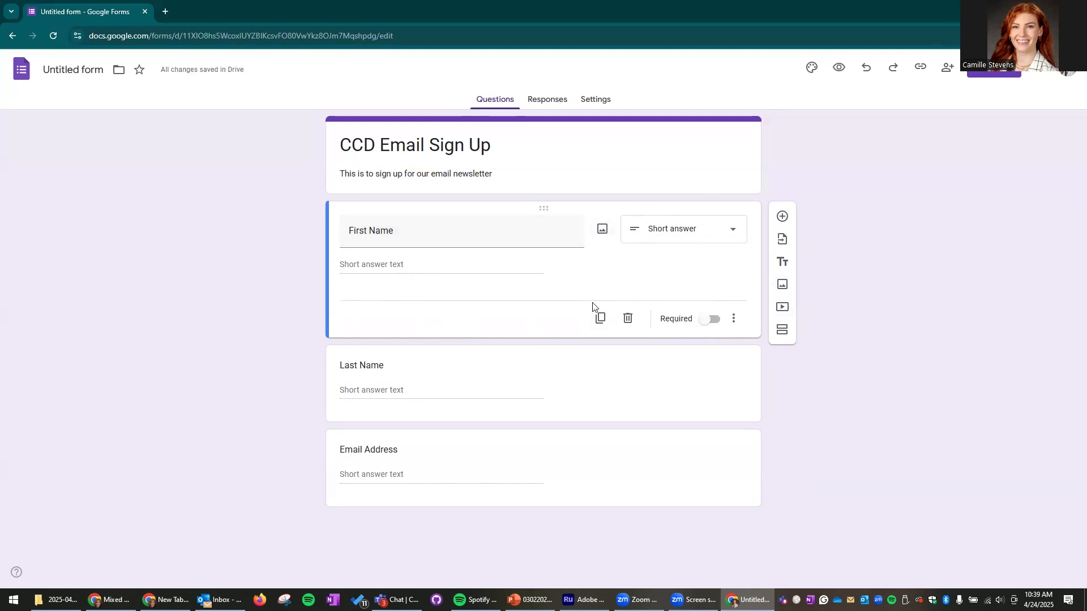
- Turn on Required for First Name and Email Address, leaving Last Name optional
click(702, 323)
click(682, 453)
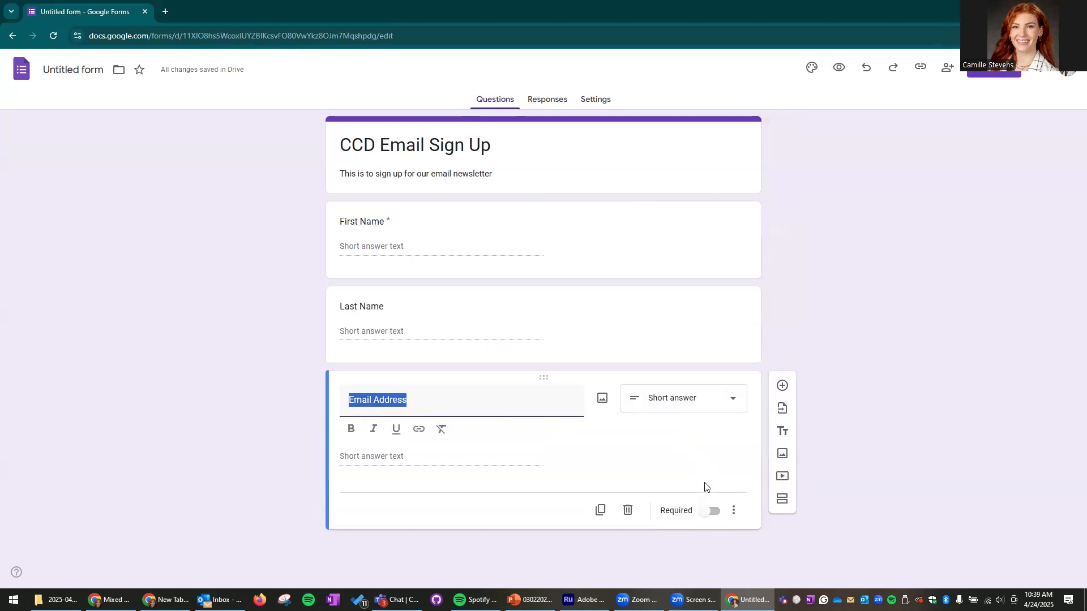
click(710, 511)
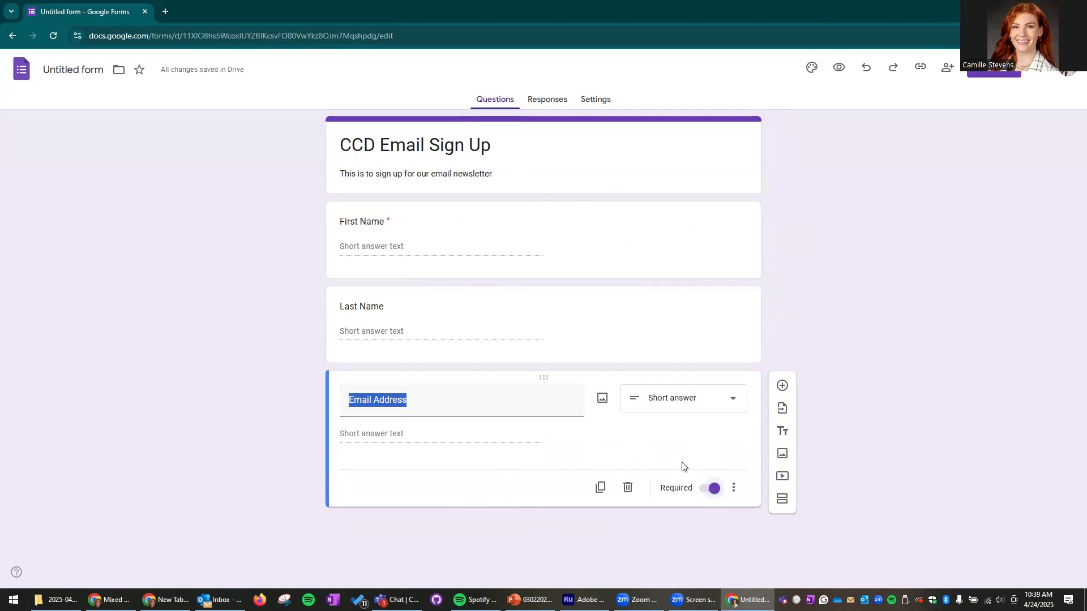
click(834, 250)
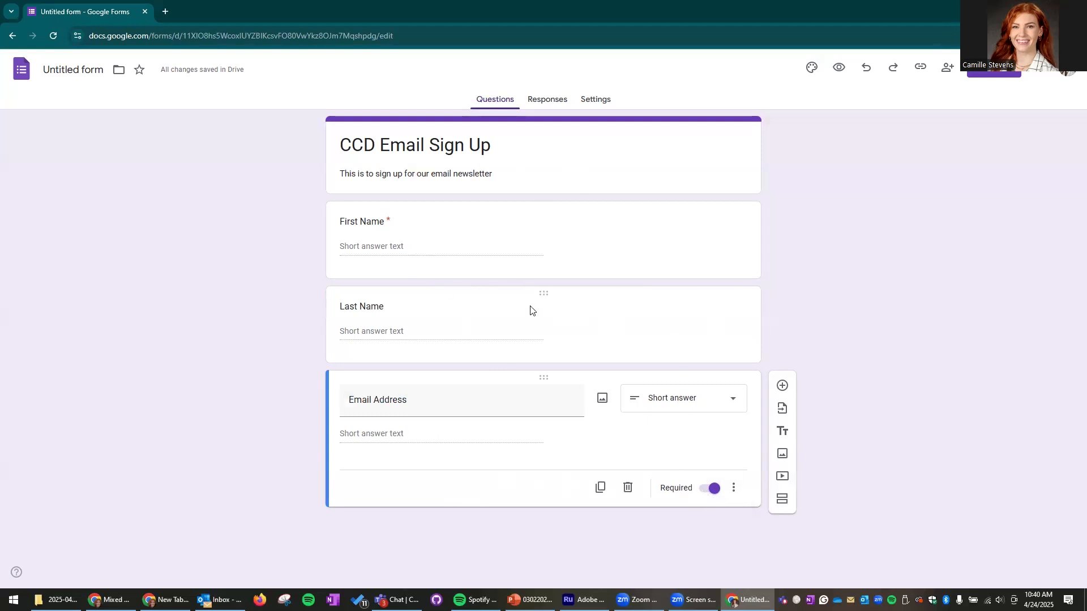
click(396, 224)
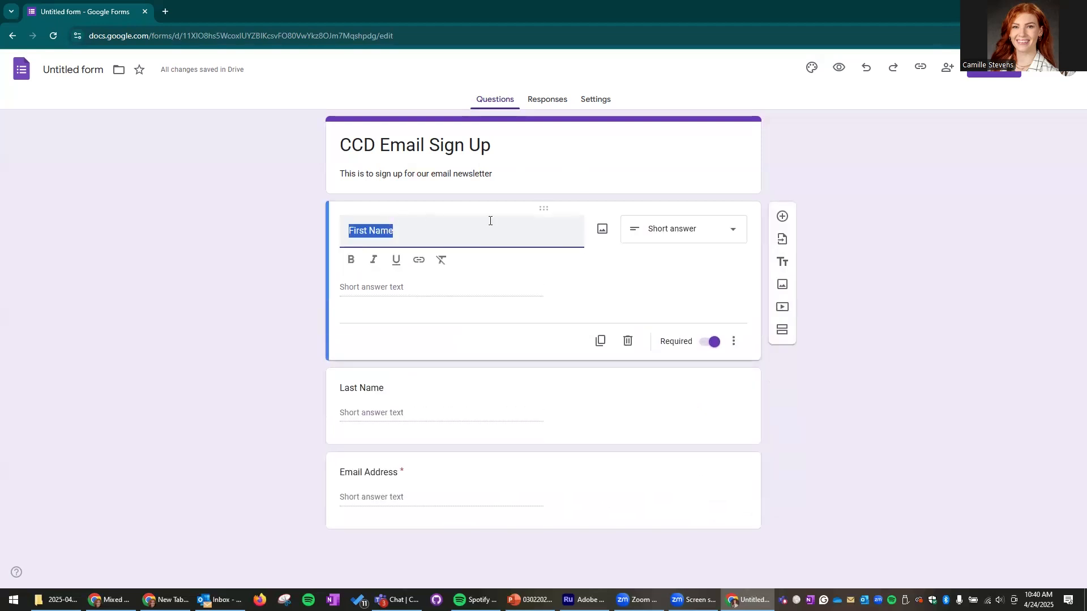
click(845, 219)
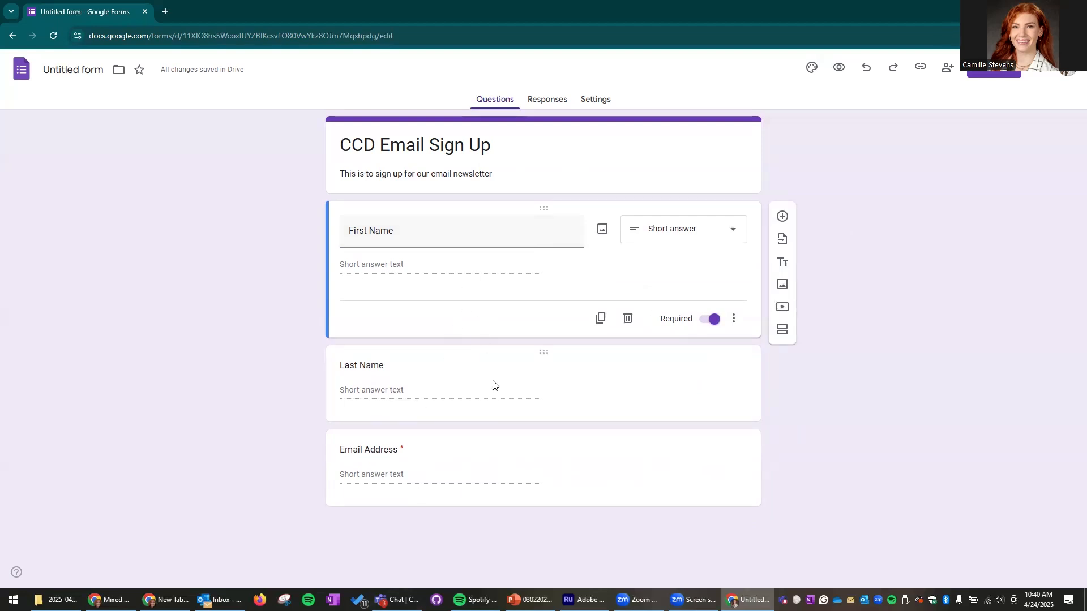
- Rename 'Last Name' to 'Last Name (Optional)' and view the Responses page with 0 responses
click(399, 370)
click(417, 307)
text((Optional))
click(863, 233)
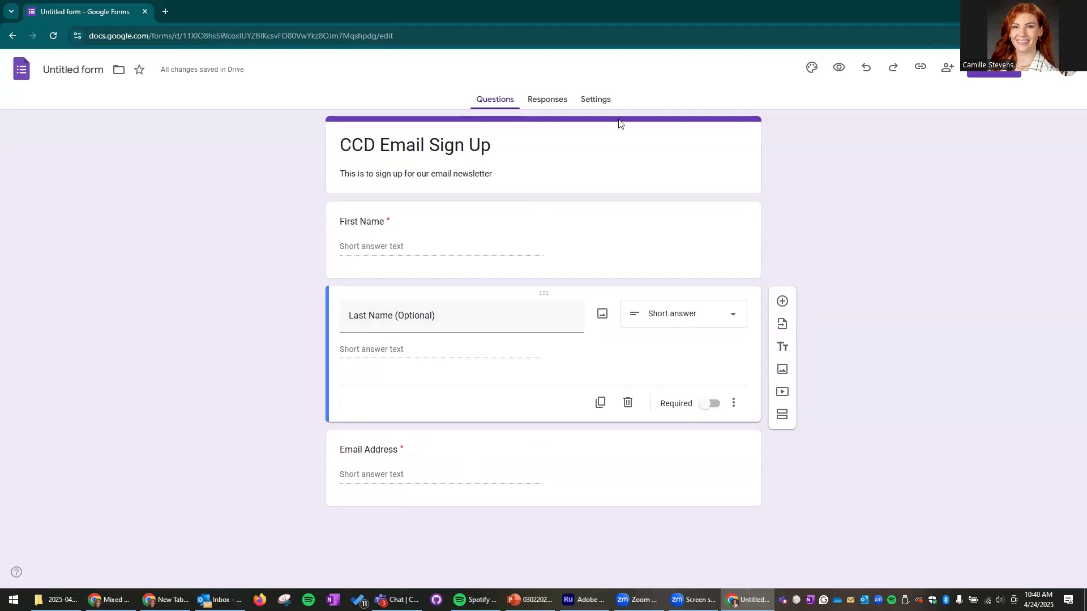
click(548, 102)
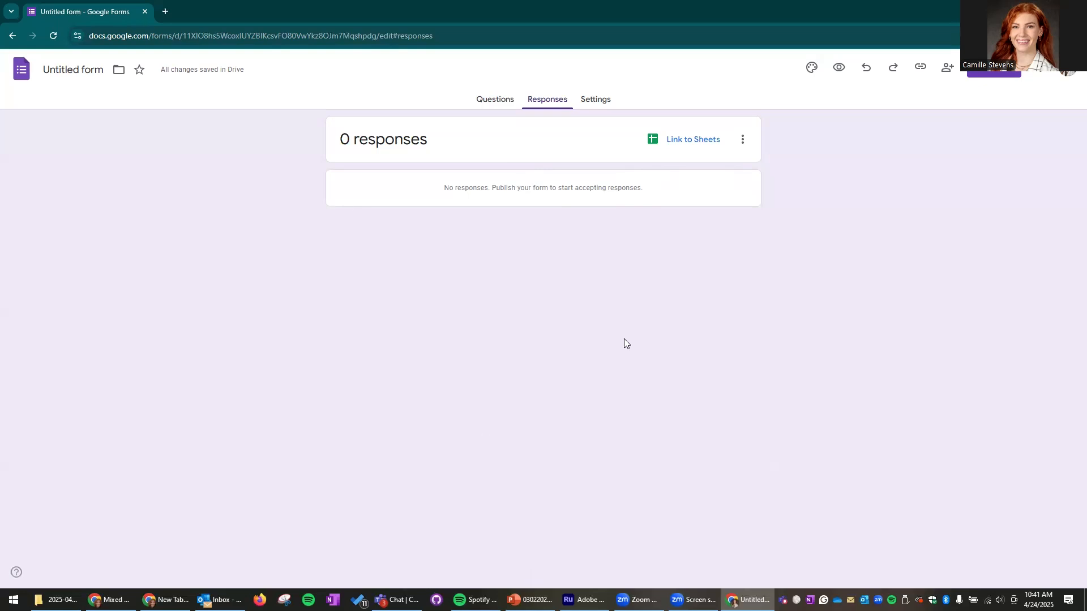
- Link responses to a new spreadsheet named 'Email Sign Up'
click(678, 145)
drag(614, 131, 512, 138)
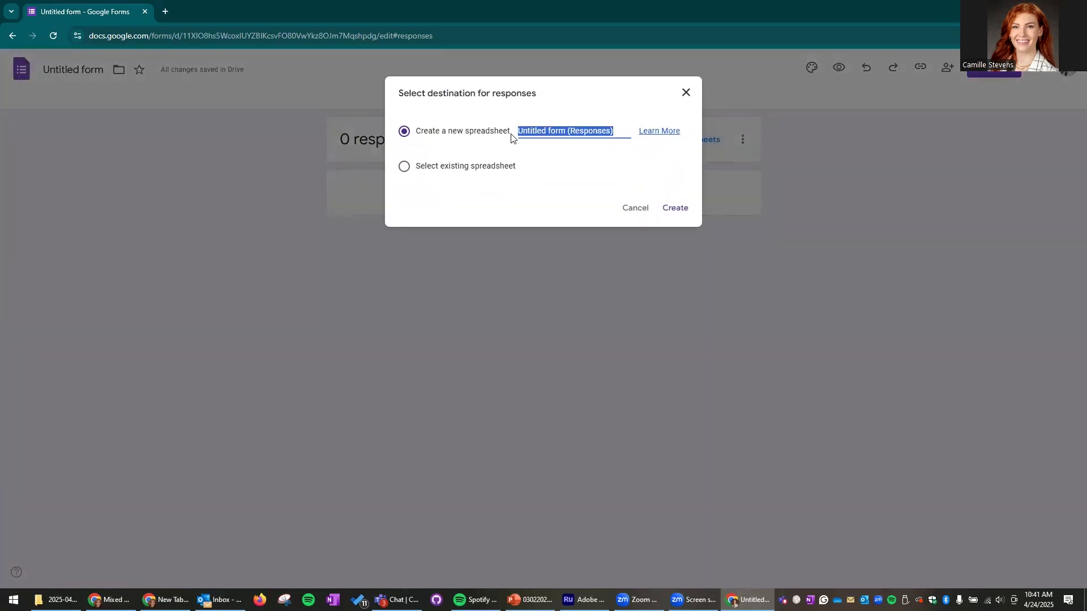
text(Email Sign U)
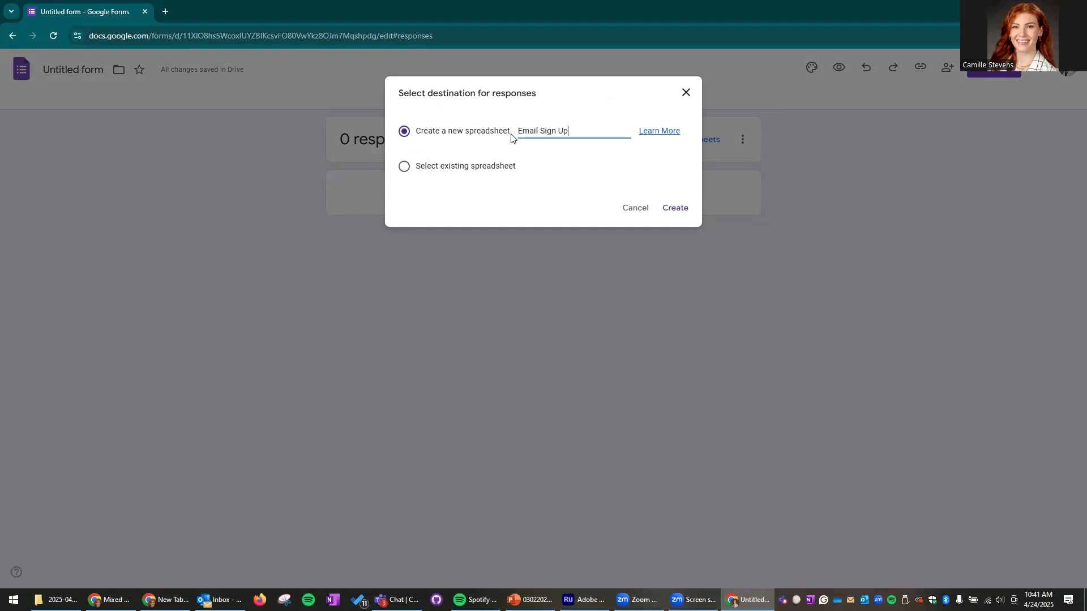
text(p)
click(684, 210)
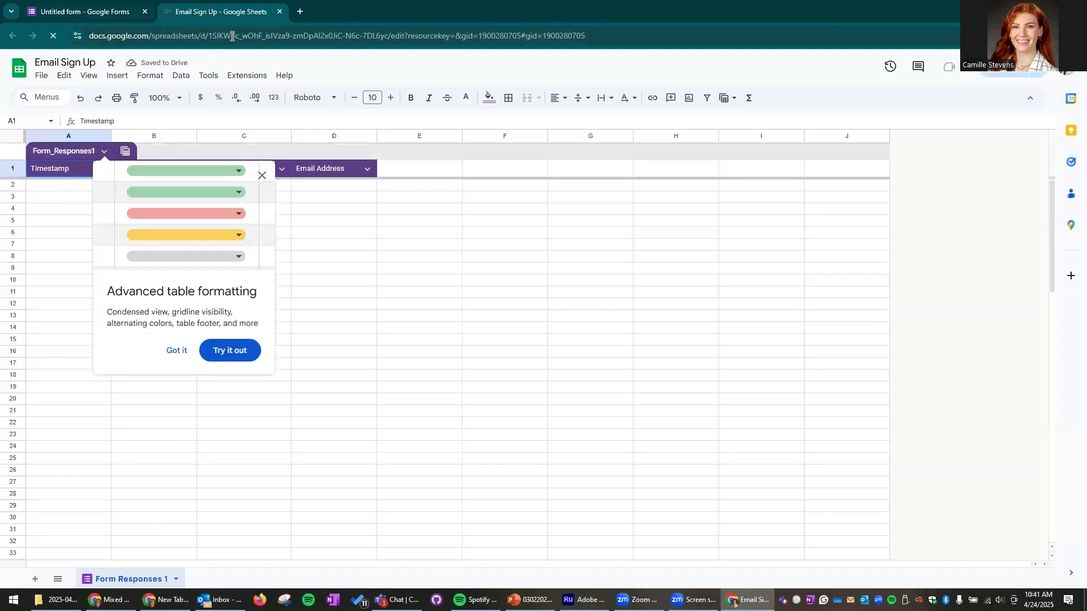
- Dismiss the table formatting tip, review the Email Sign Up columns, and close the spreadsheet
click(261, 176)
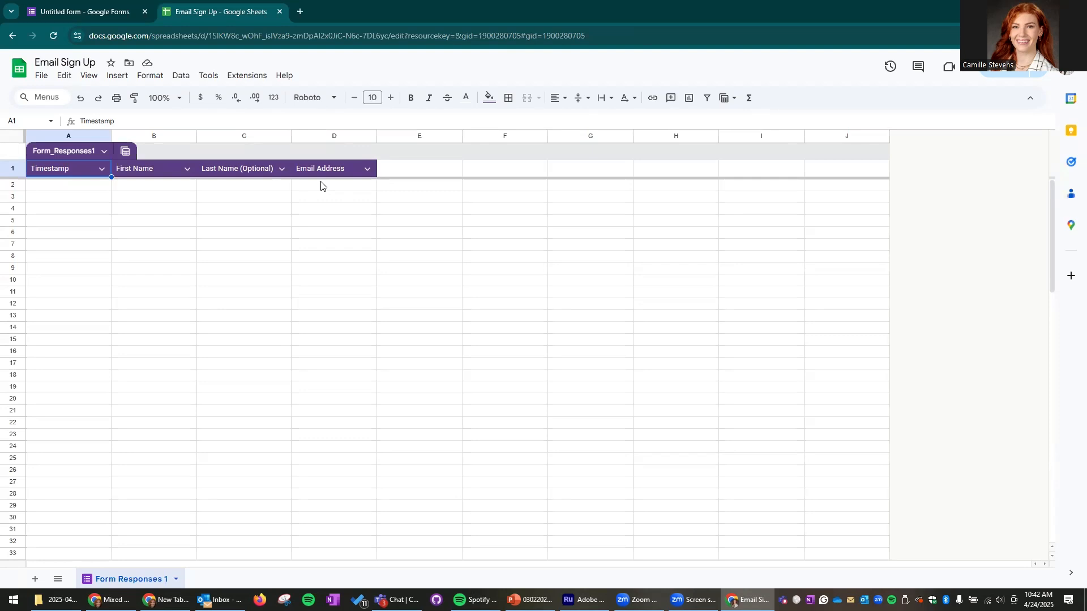
click(90, 7)
click(279, 12)
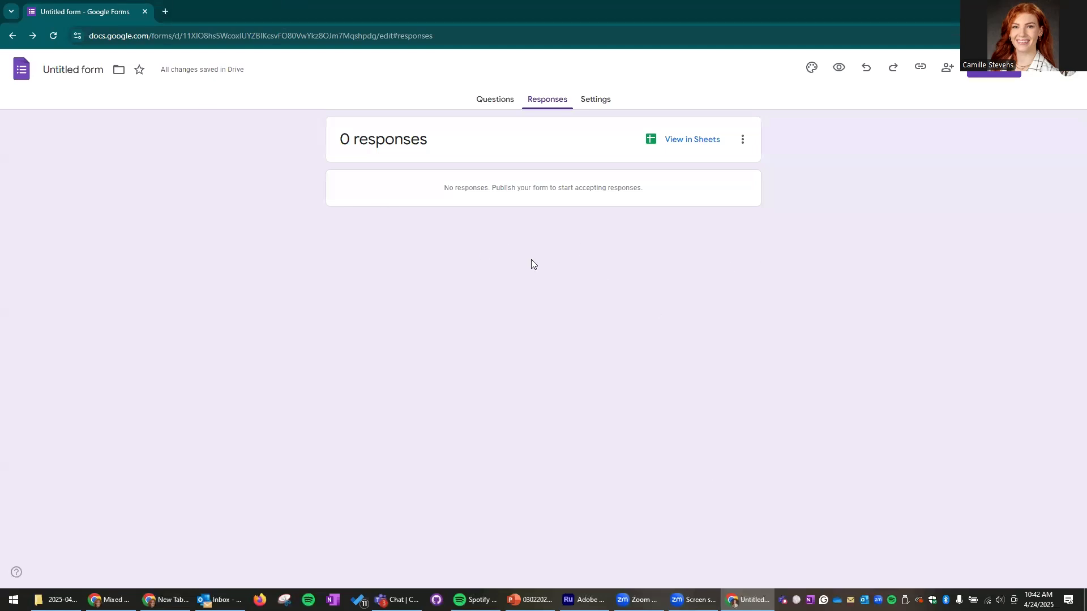
- Preview the CCD Email Sign Up form as respondents see it, then close the preview
click(478, 105)
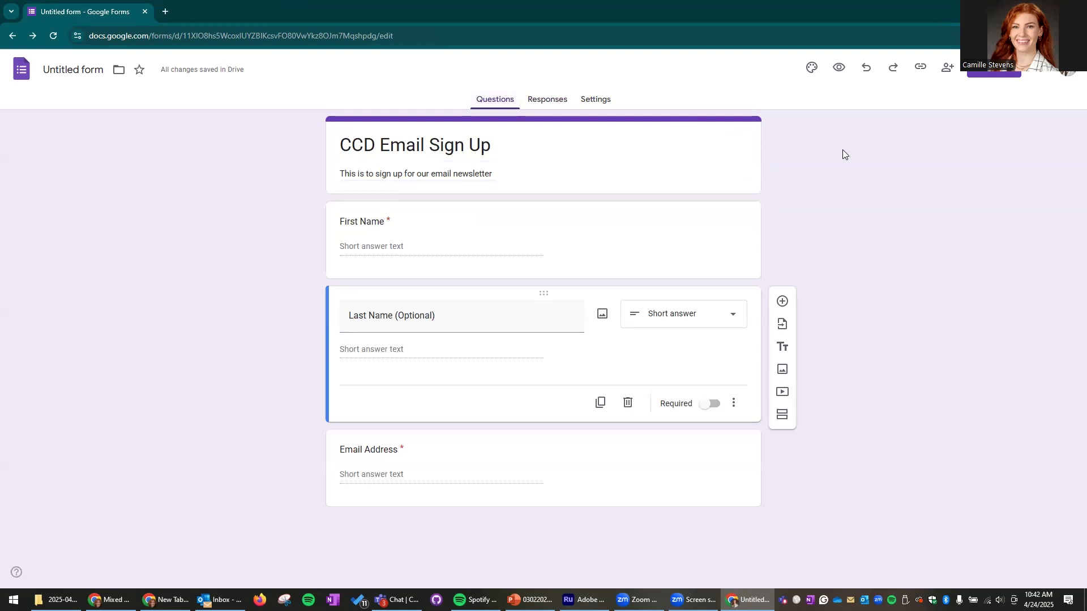
click(840, 72)
click(838, 68)
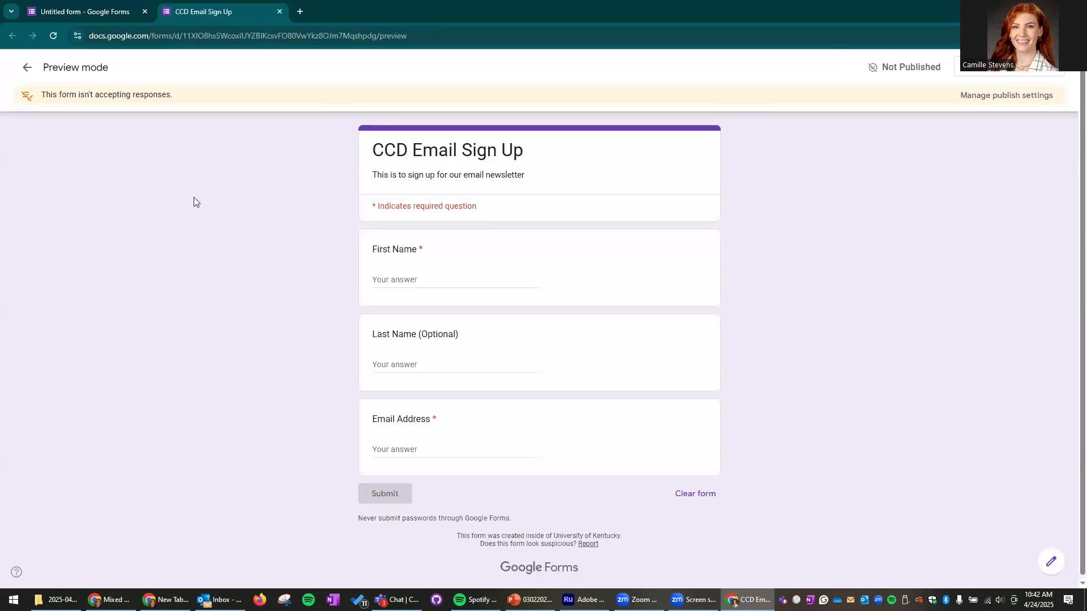
click(95, 11)
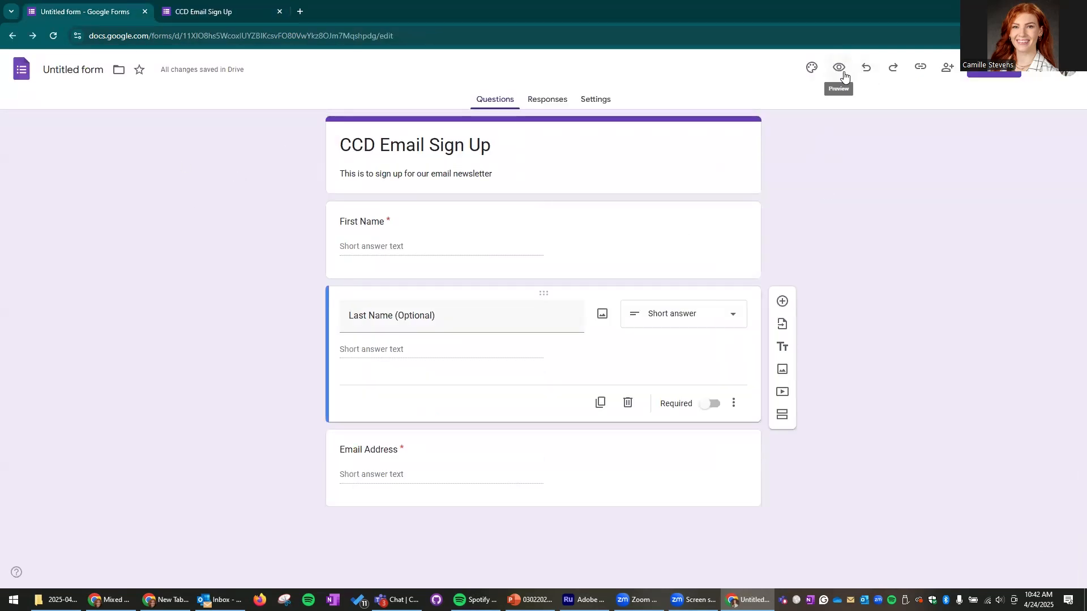
click(226, 11)
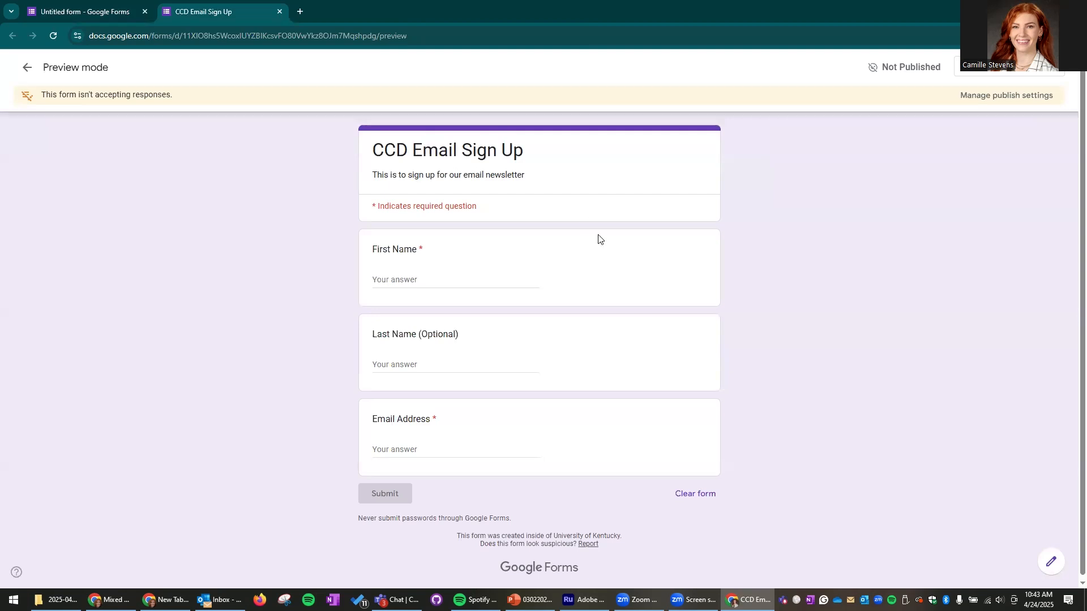
click(279, 12)
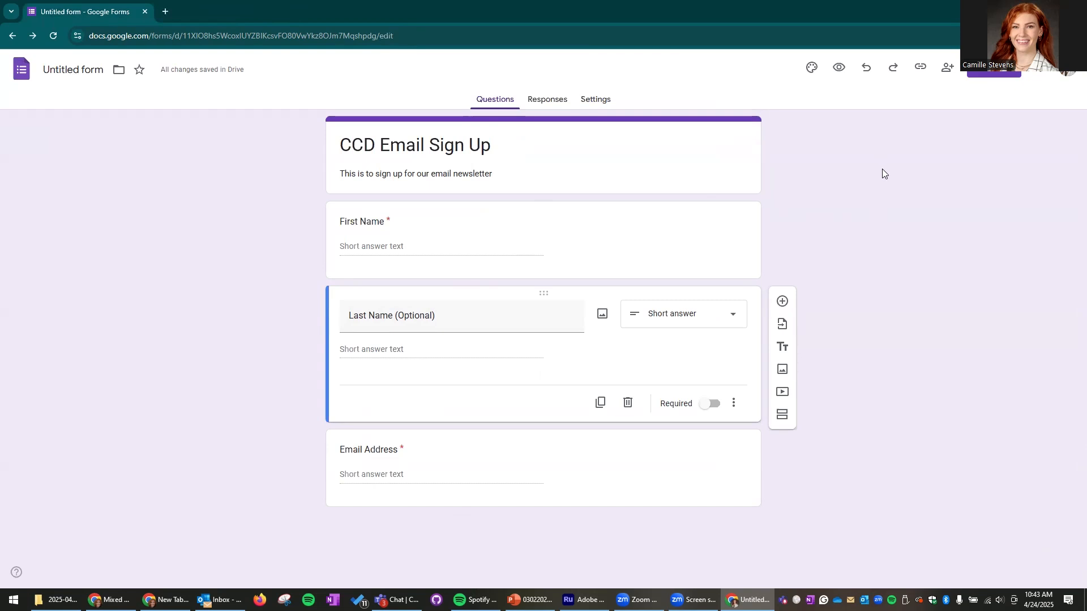
- Under Publish > Manage, set responder access to 'Anyone with the link'
click(999, 73)
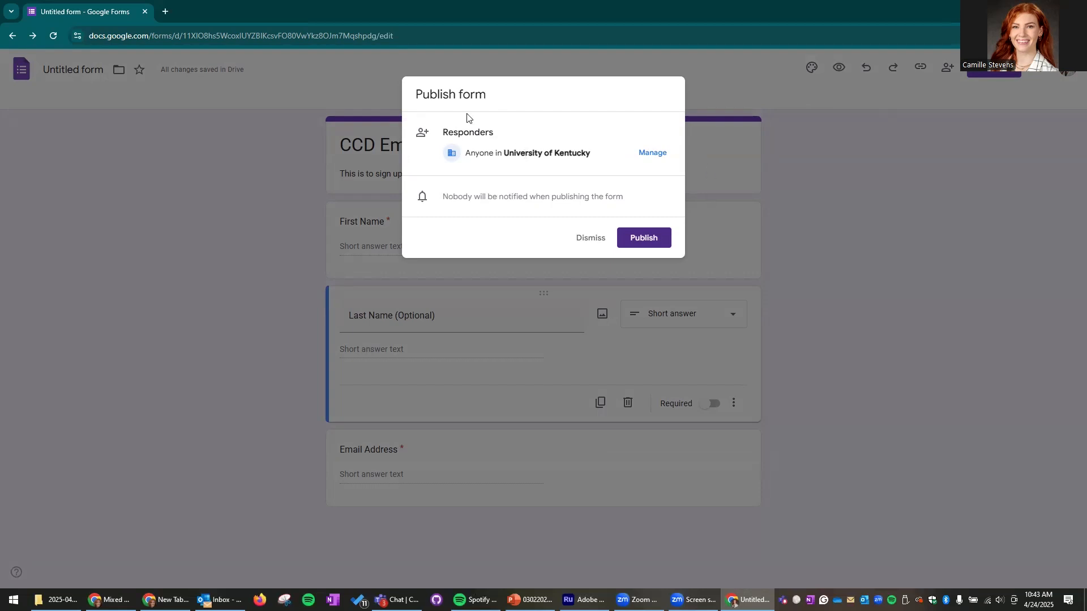
click(658, 156)
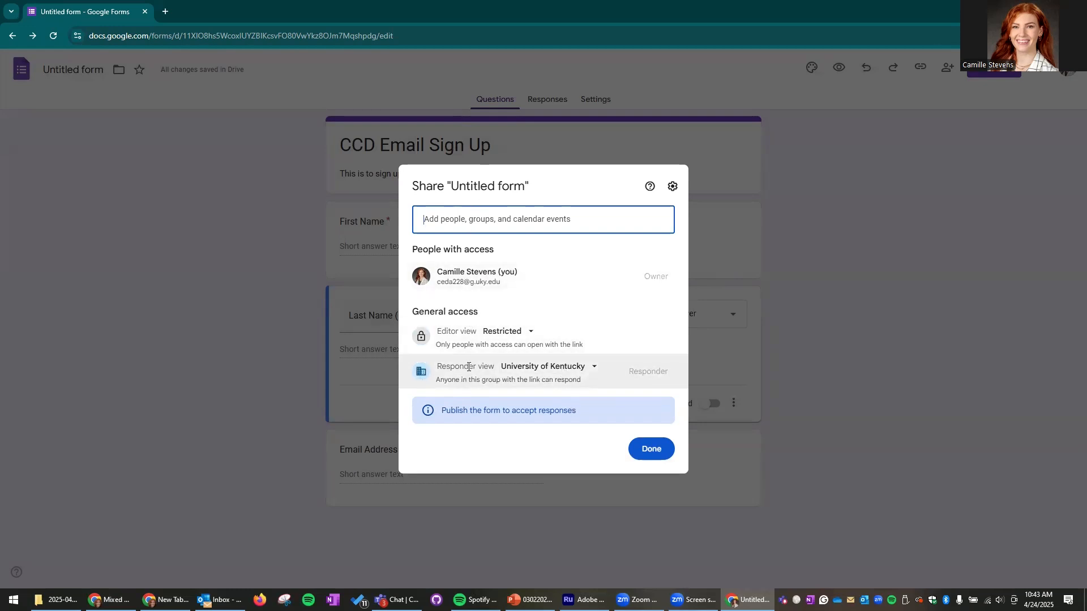
click(564, 370)
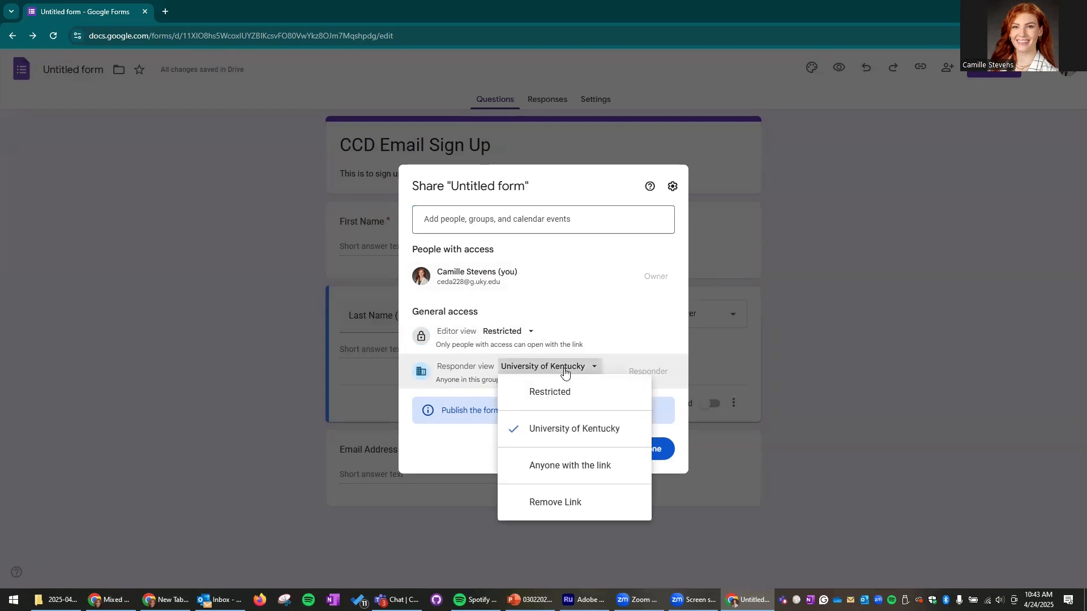
click(568, 469)
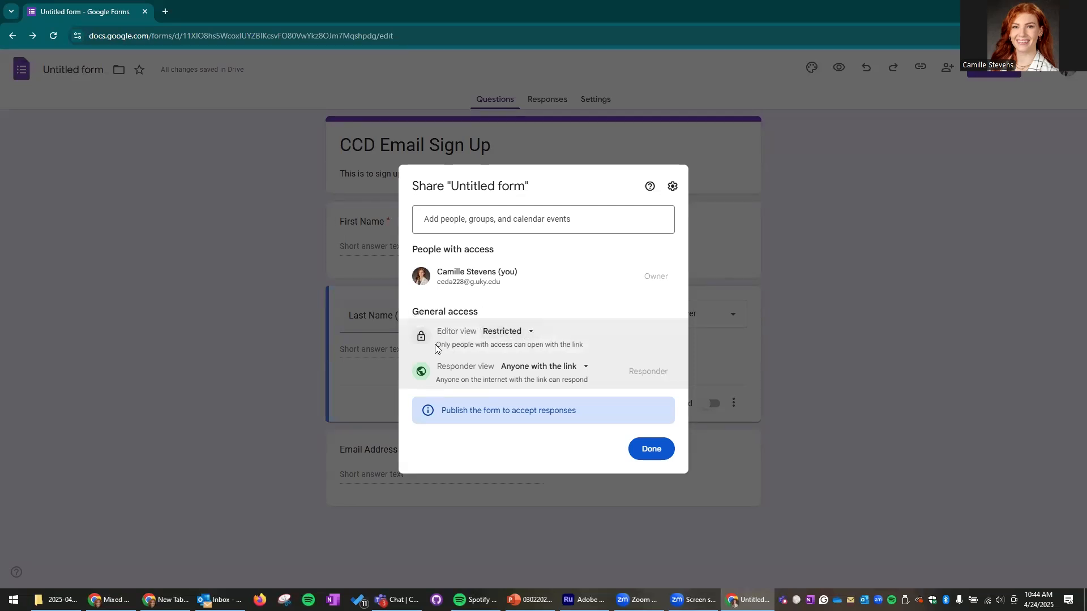
click(517, 332)
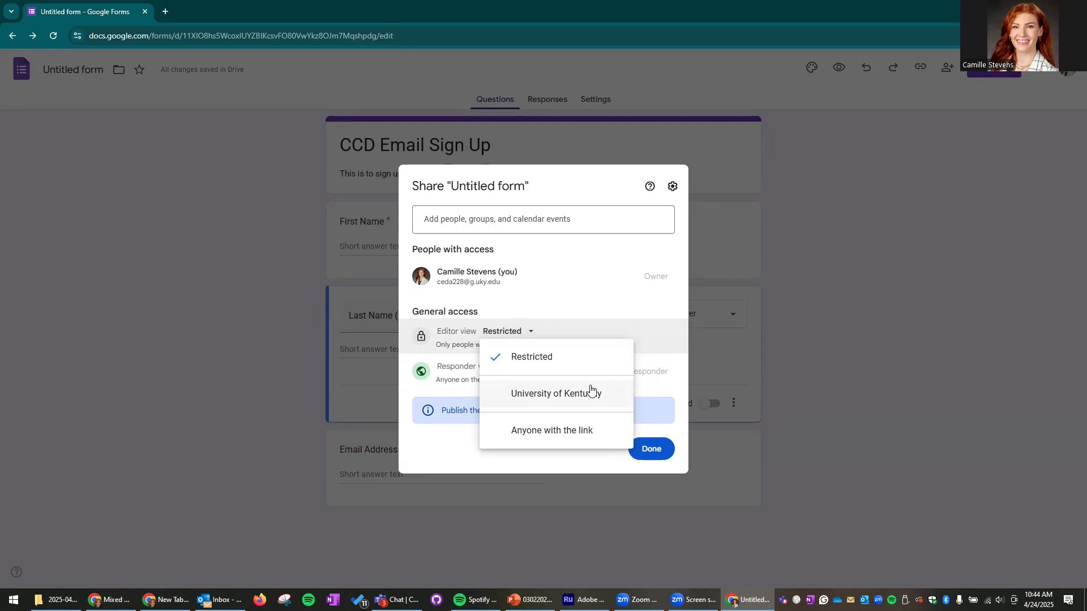
click(563, 393)
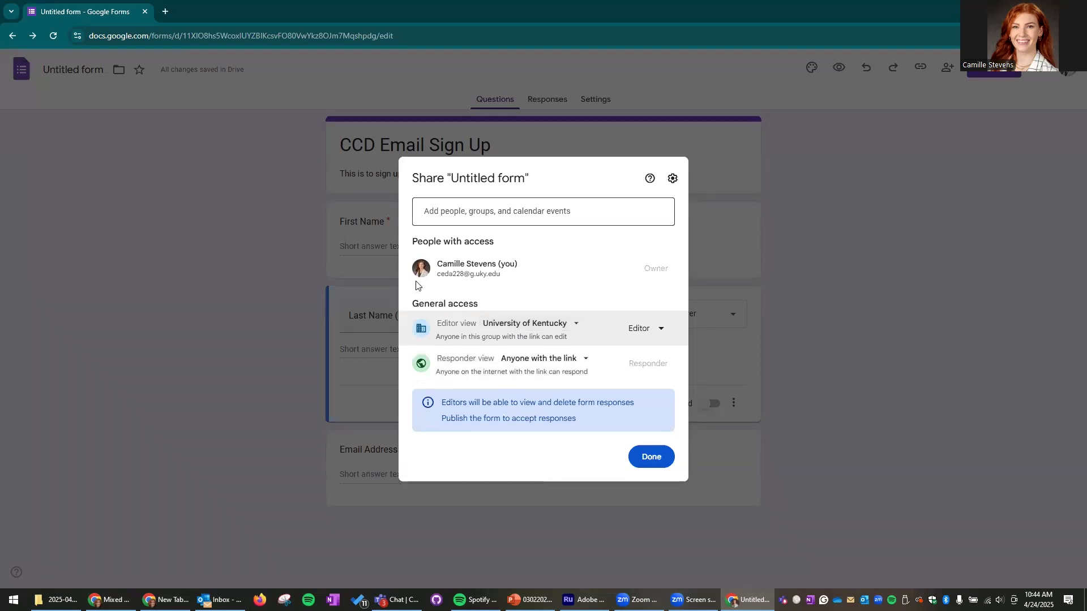
click(575, 323)
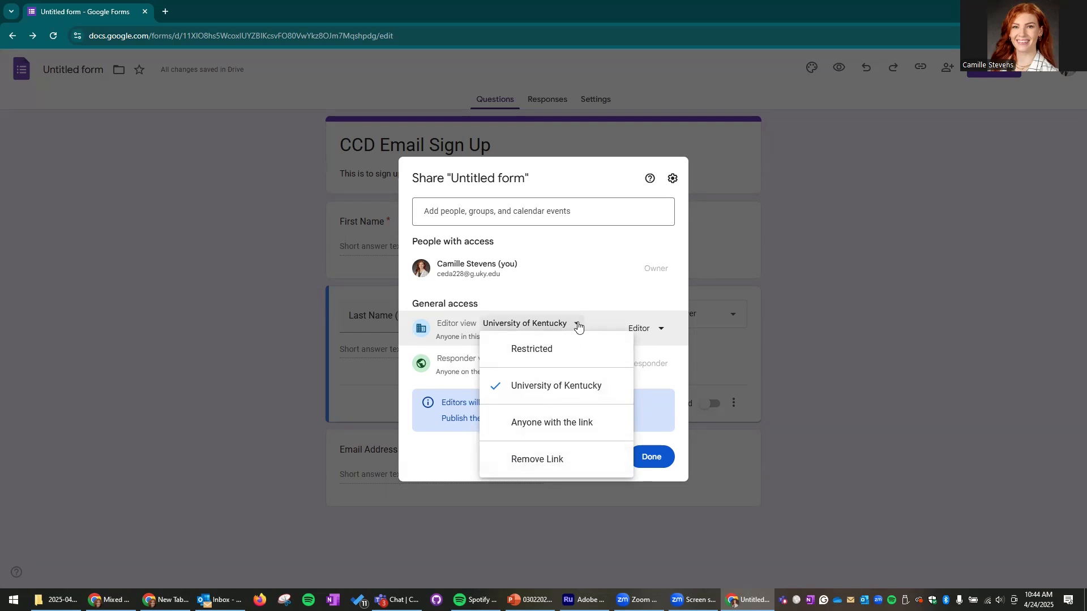
click(544, 349)
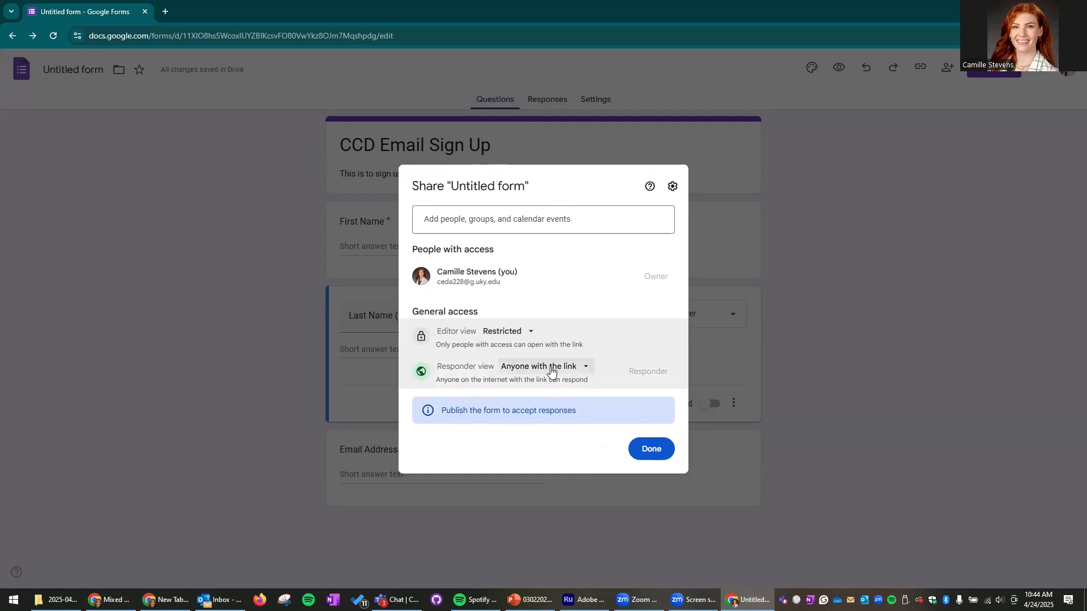
- Close the sharing settings and publish the form
click(663, 450)
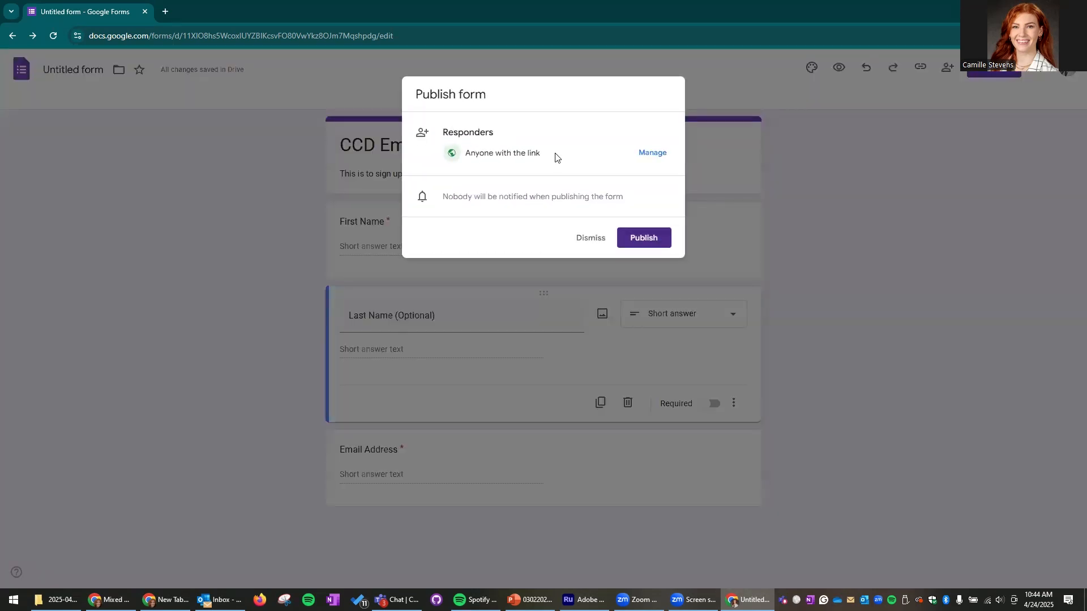
click(666, 240)
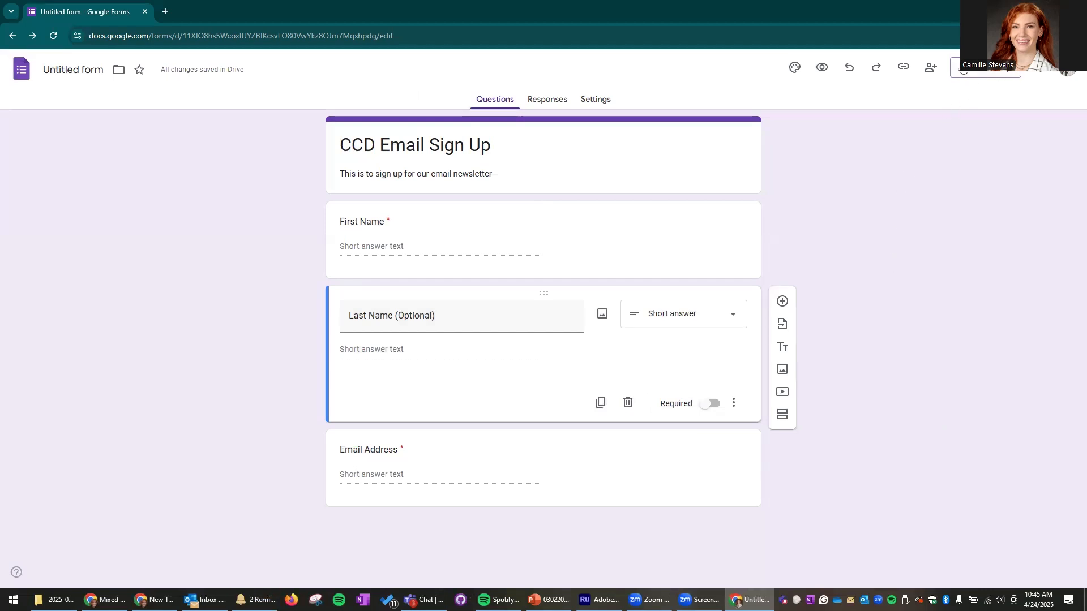
- Copy the form's responder link with Shorten URL enabled, then start a new browser tab
click(906, 71)
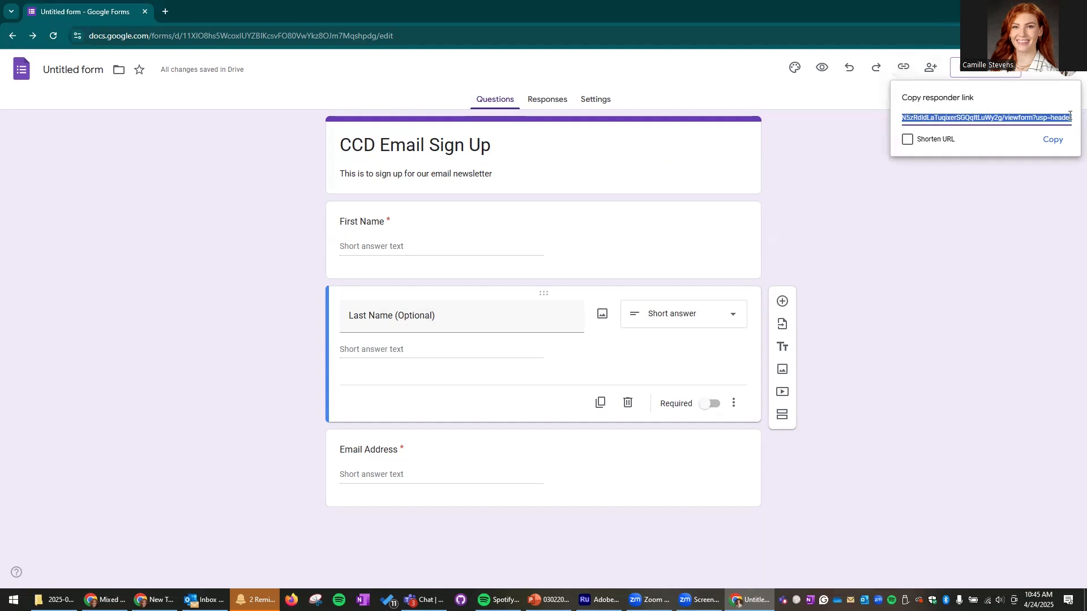
click(908, 141)
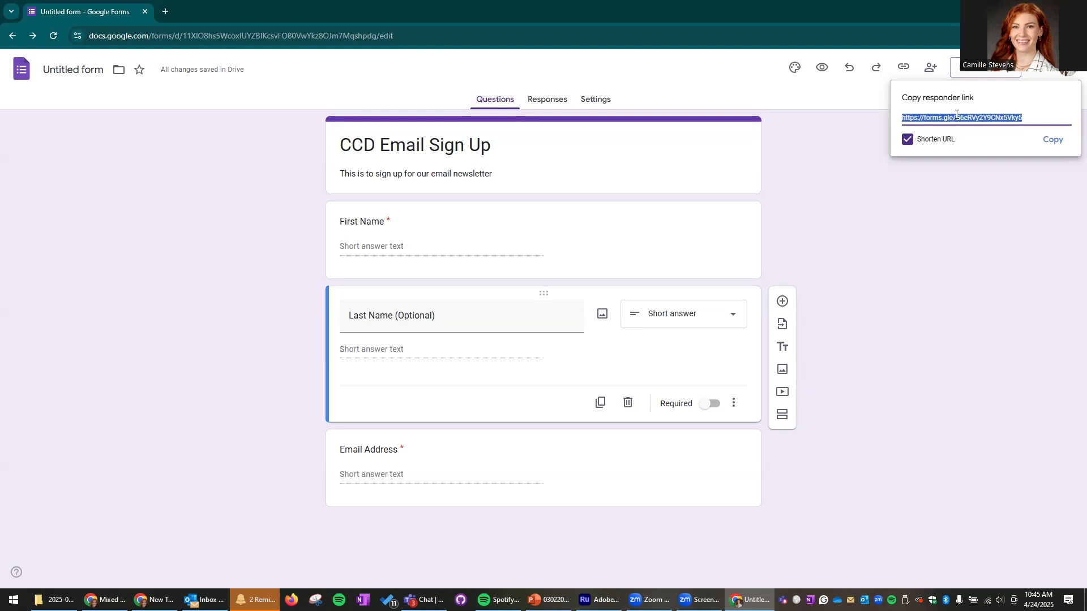
click(1049, 141)
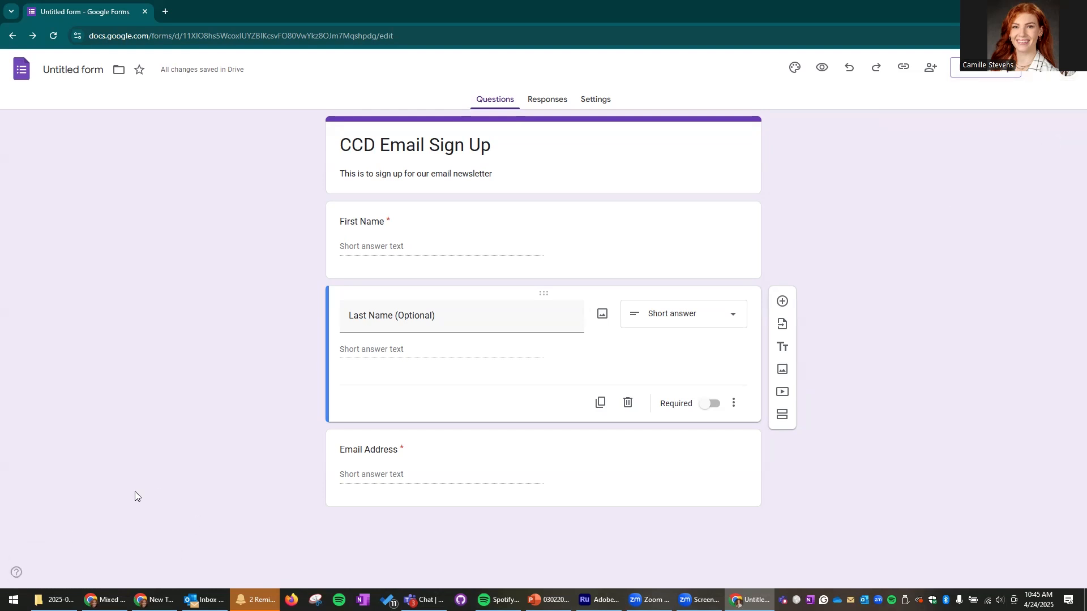
click(166, 11)
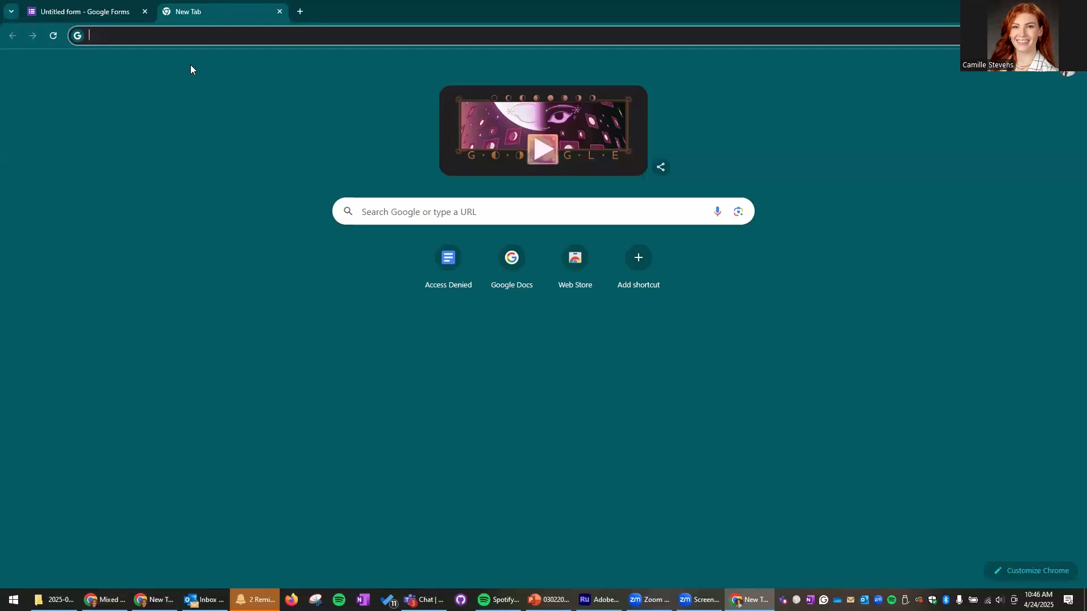
- Search Google for 'qr code gen' and go to the Free QR Code Generator site
text(qr code generato)
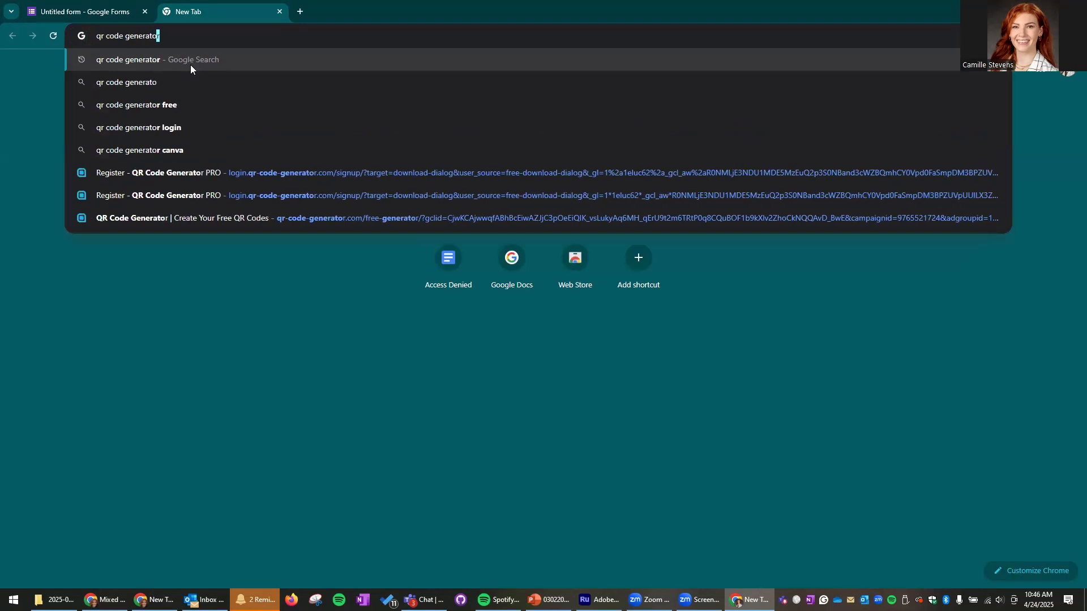
key(Return)
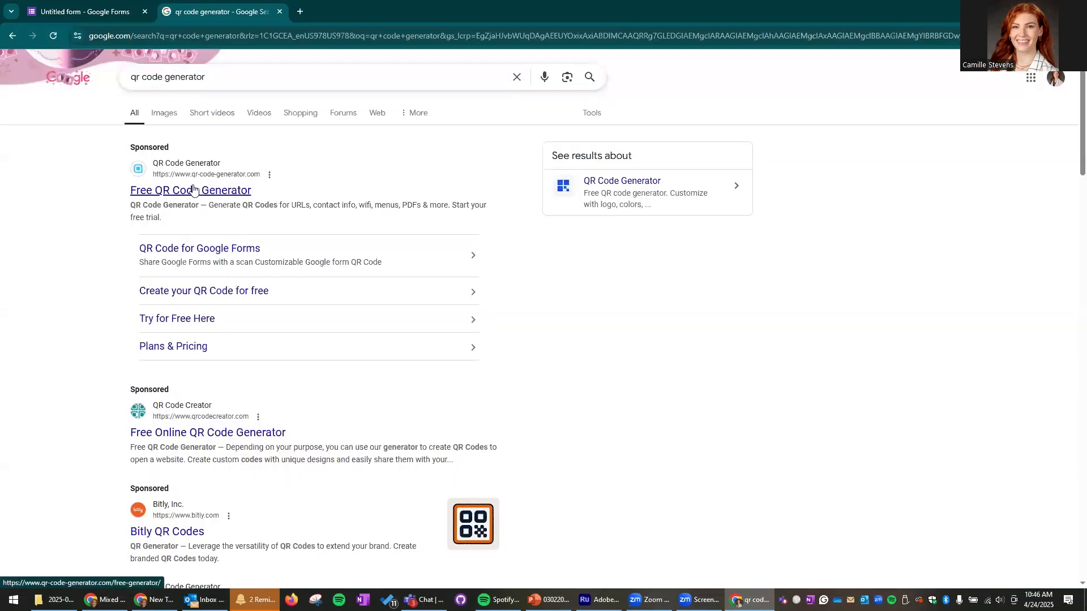
click(193, 193)
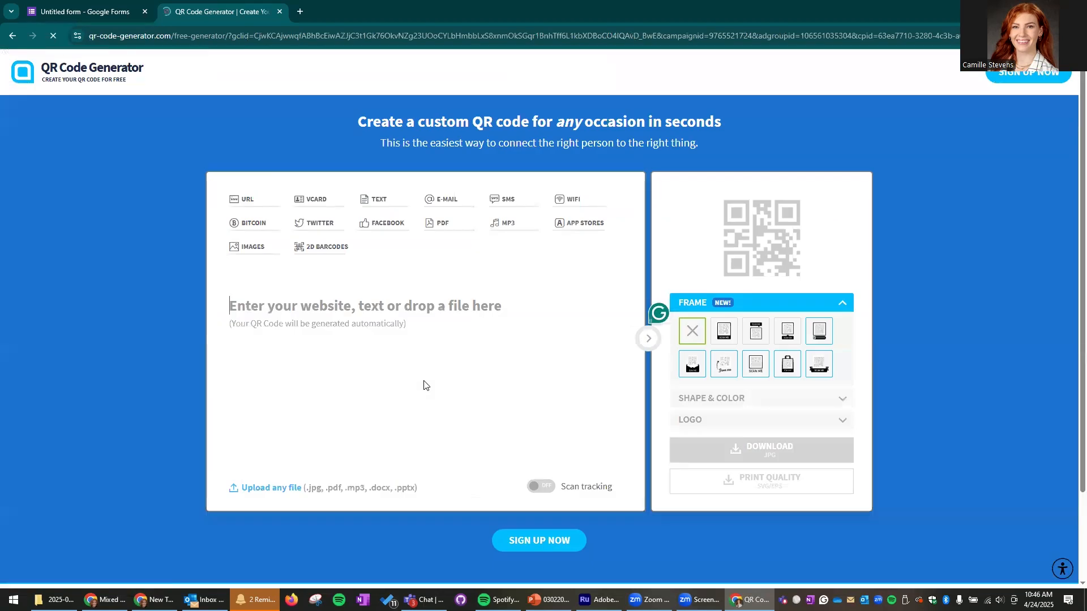
click(252, 203)
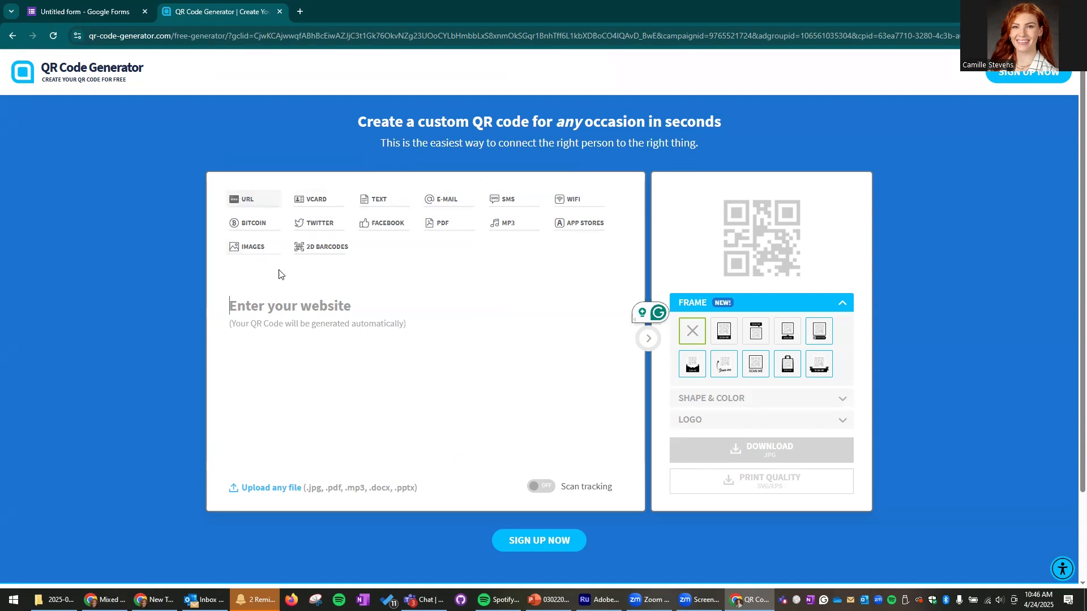
key(ctrl+v)
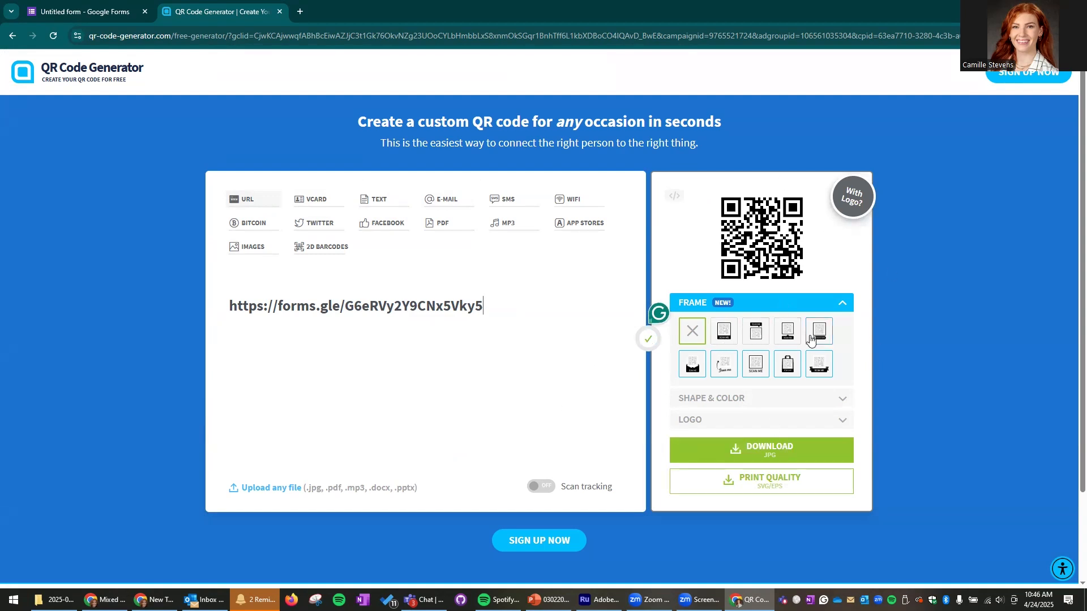
click(724, 339)
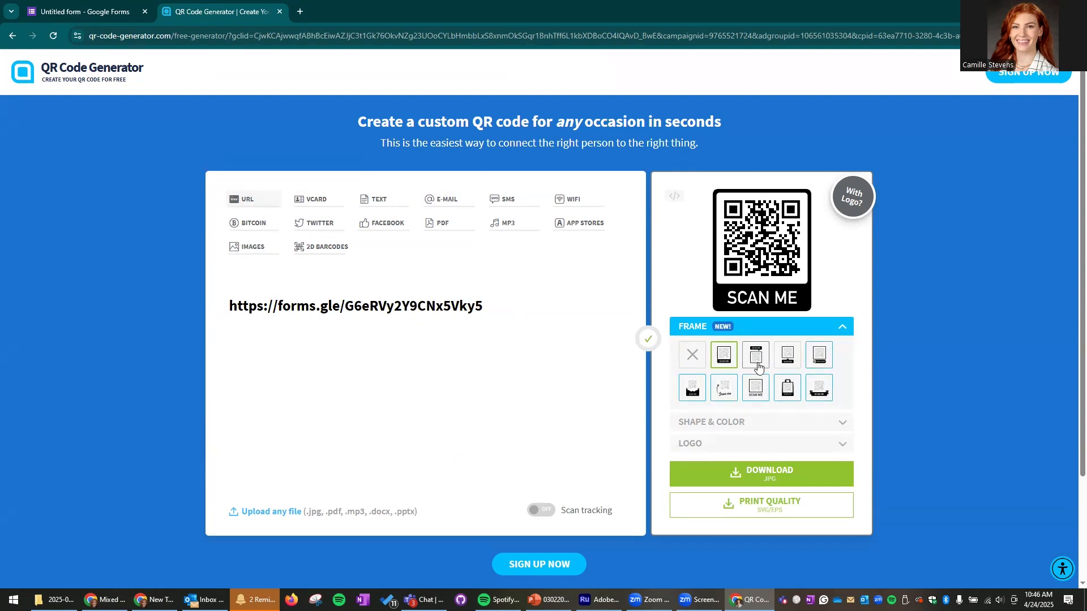
click(700, 362)
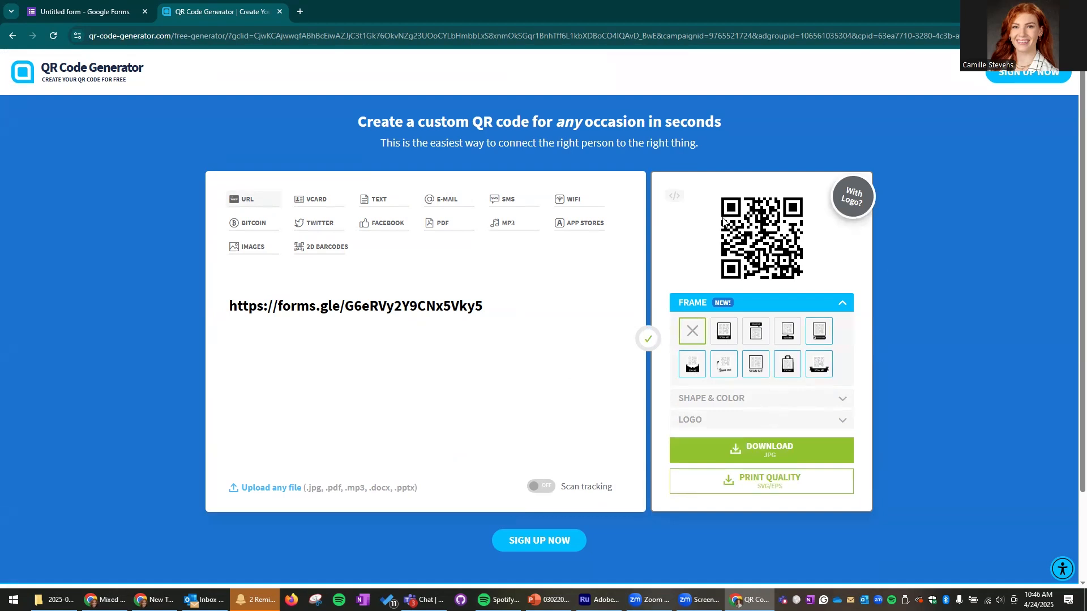
- Download the QR code as a JPG (frame (1).png) and view it in Photos
click(757, 449)
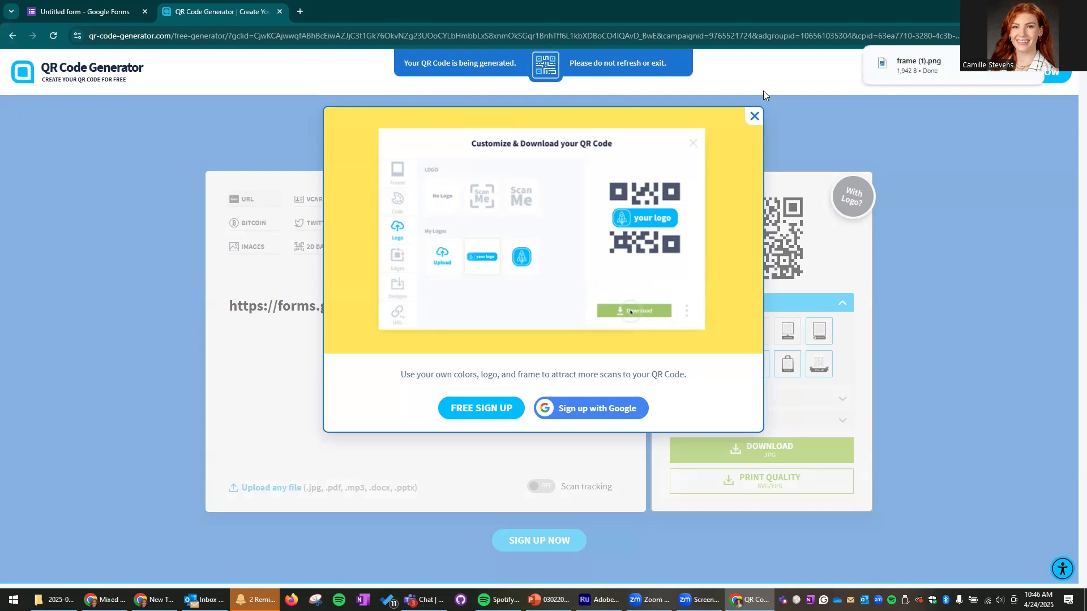
click(935, 68)
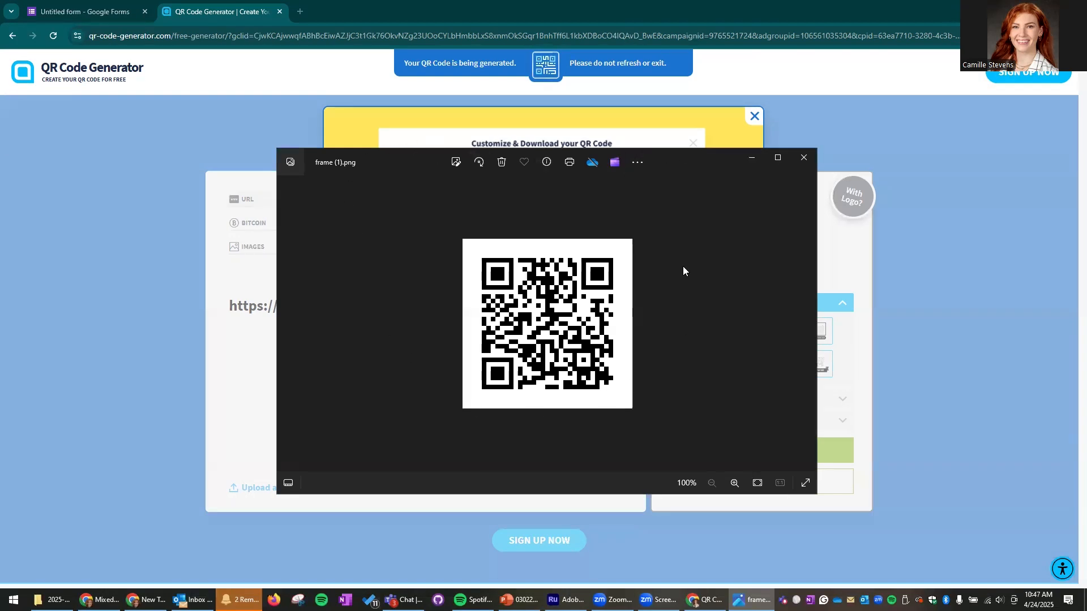
- Save a copy of the QR code image to the Desktop as 'Ema QR Code'
click(638, 163)
click(485, 192)
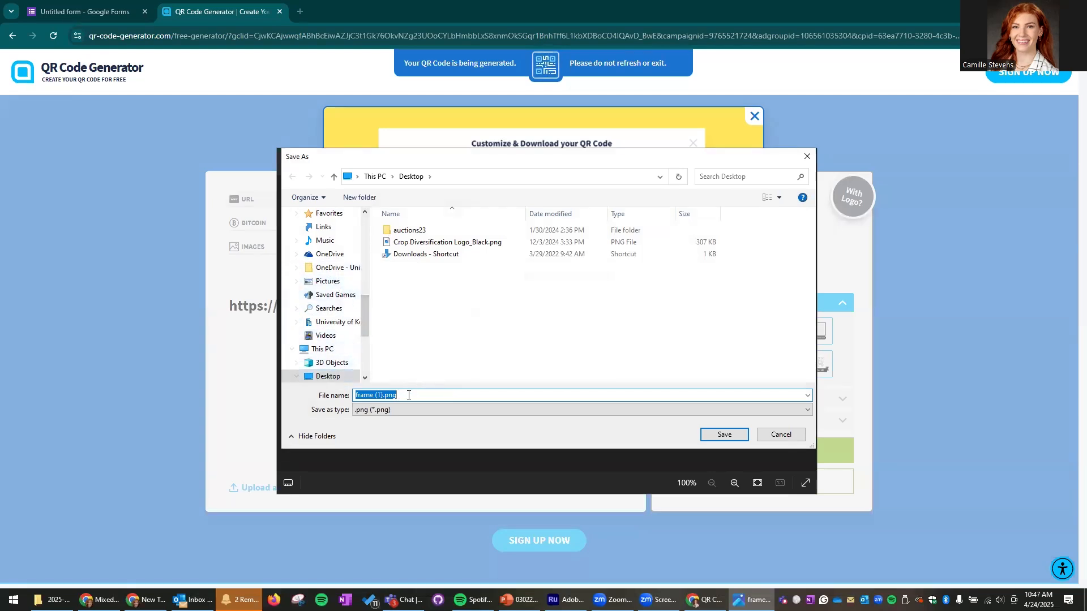
text(Ema QR Code)
key(Return)
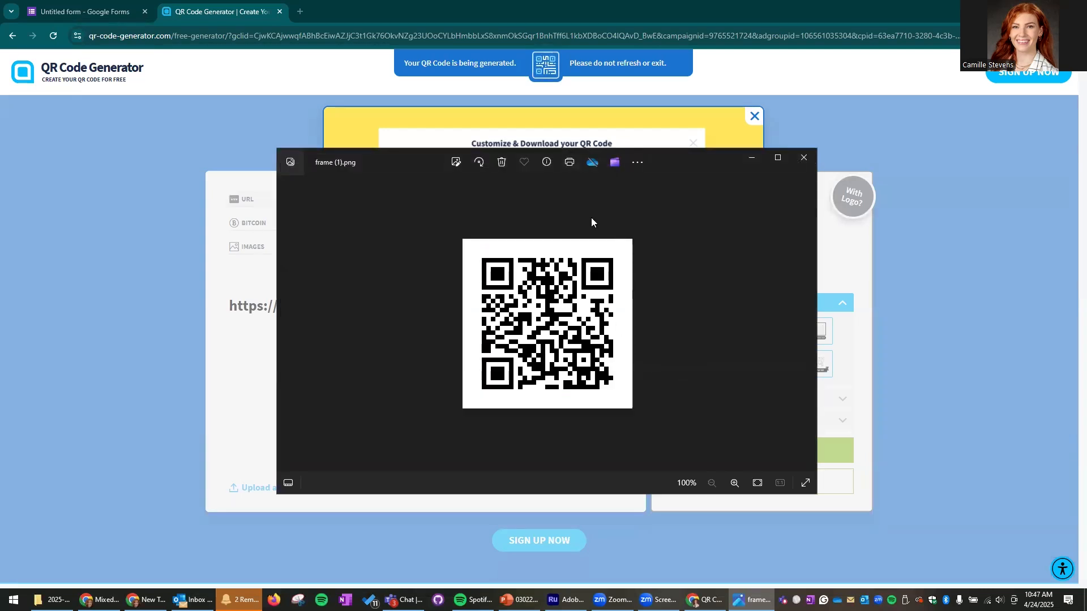
drag(377, 164, 365, 170)
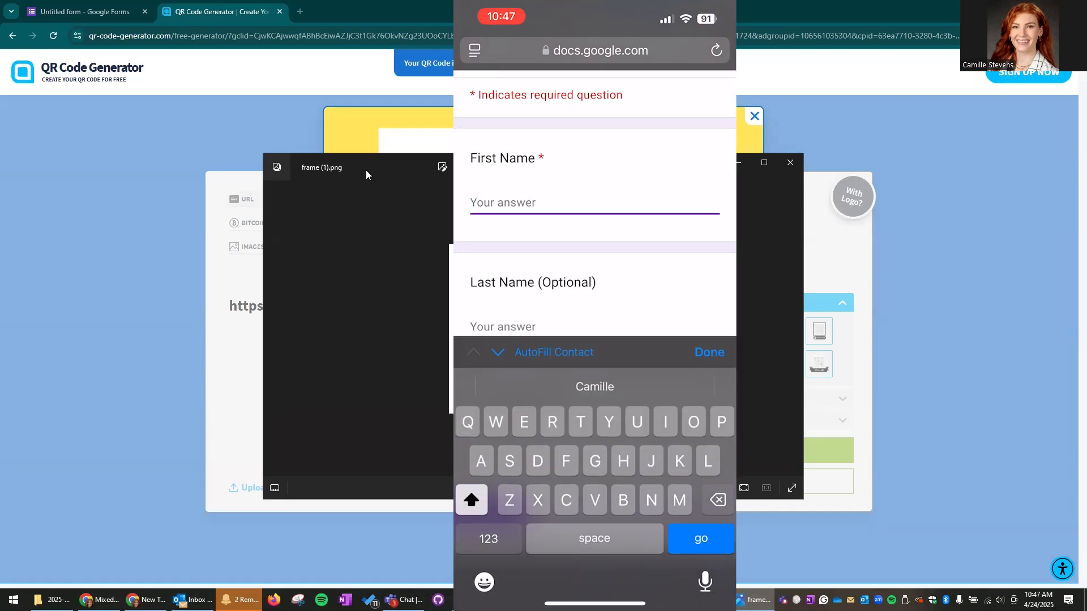
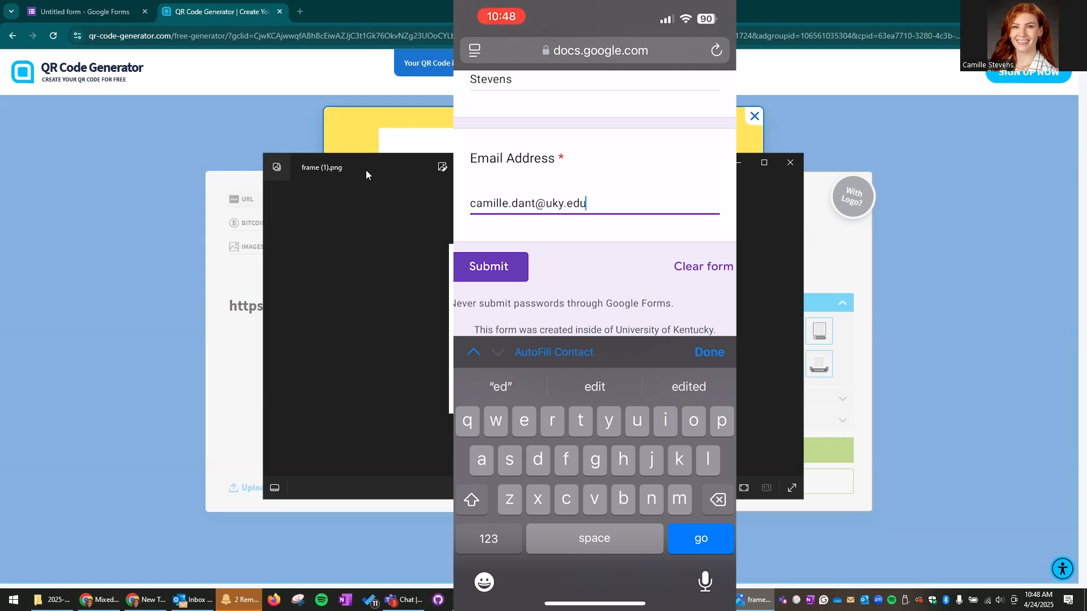
- On the phone, enter the tester's first name, last name and email, correcting typos, and submit
key(Return)
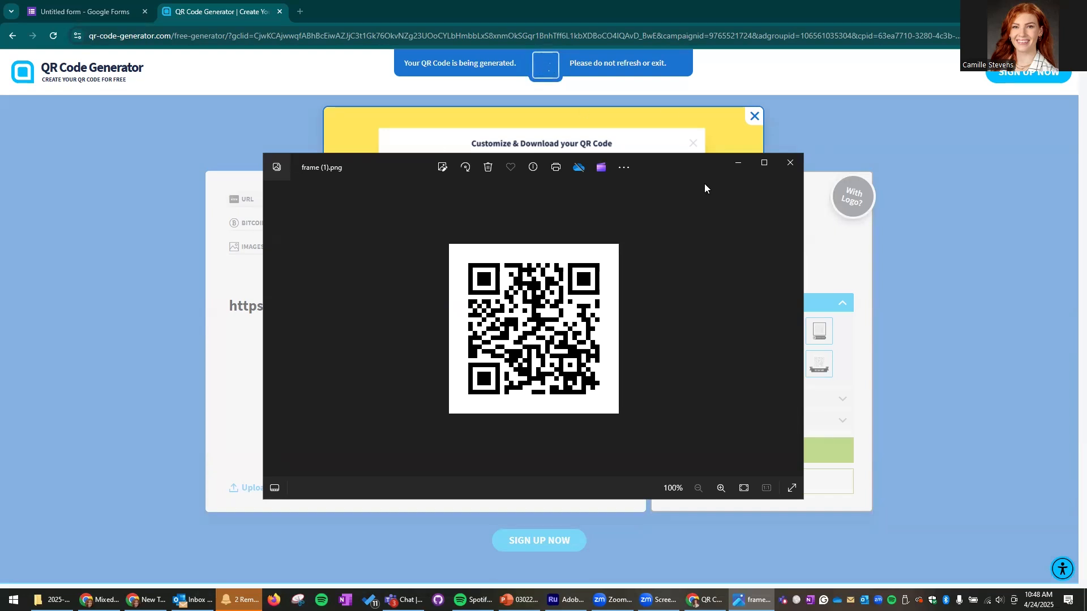
- Check the 1 response in Summary, Question and Individual views, then view it in Sheets
click(737, 165)
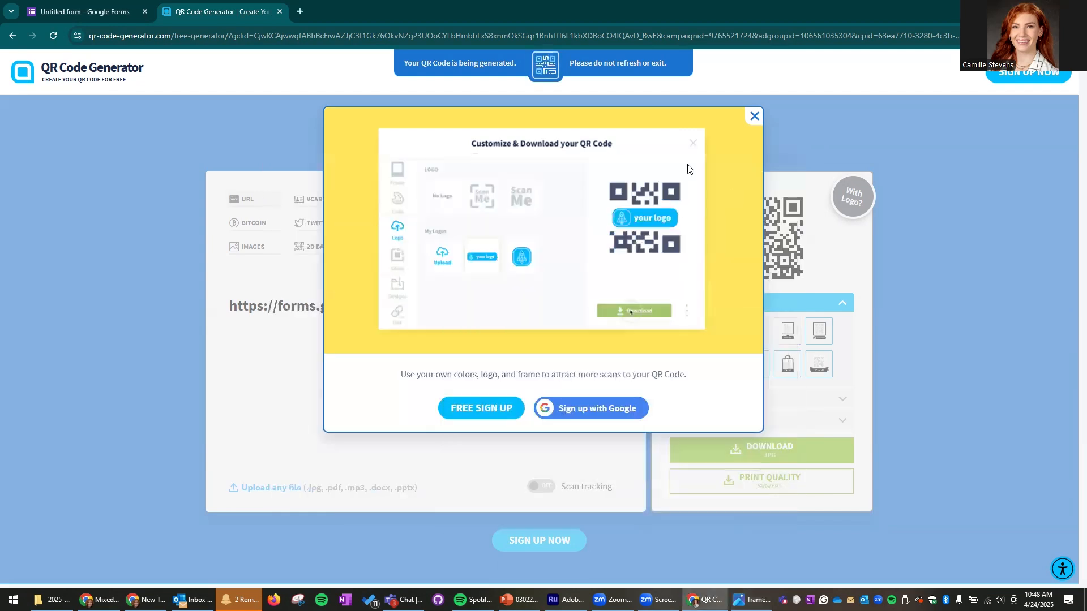
click(113, 8)
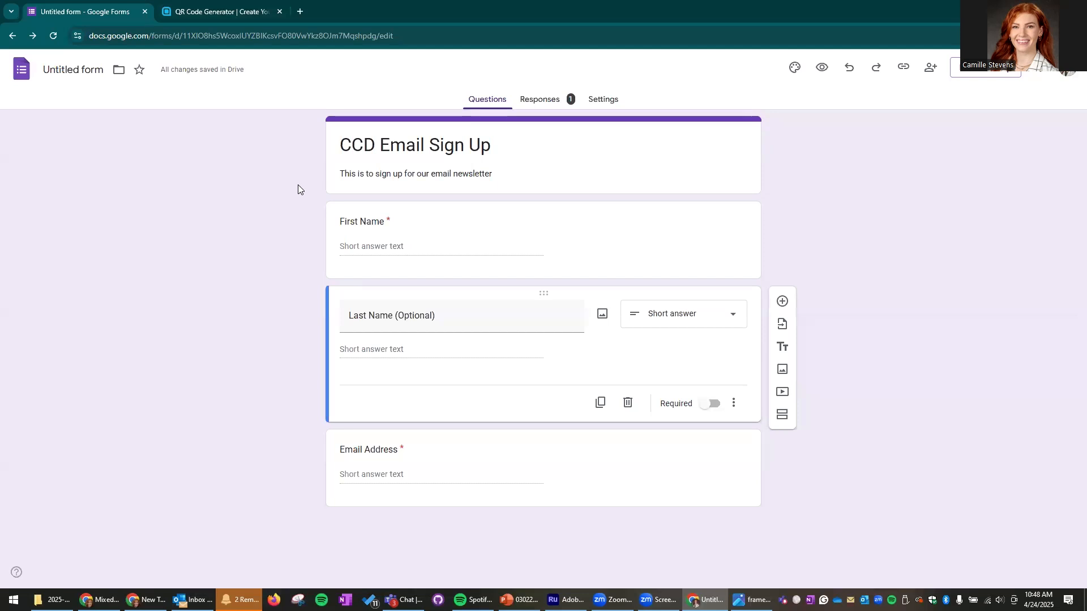
click(539, 103)
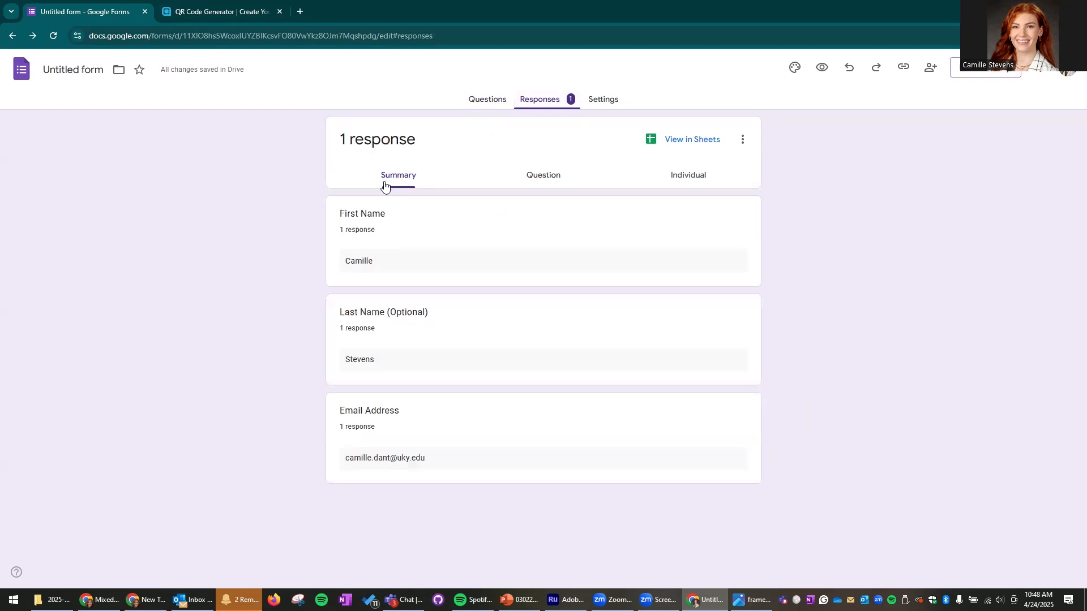
click(548, 175)
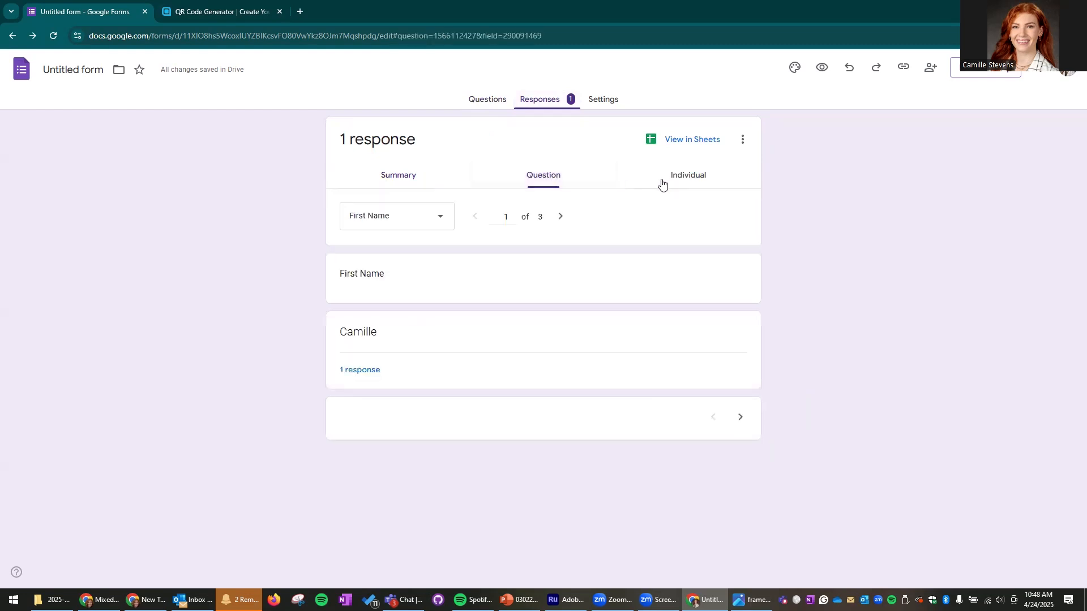
click(698, 175)
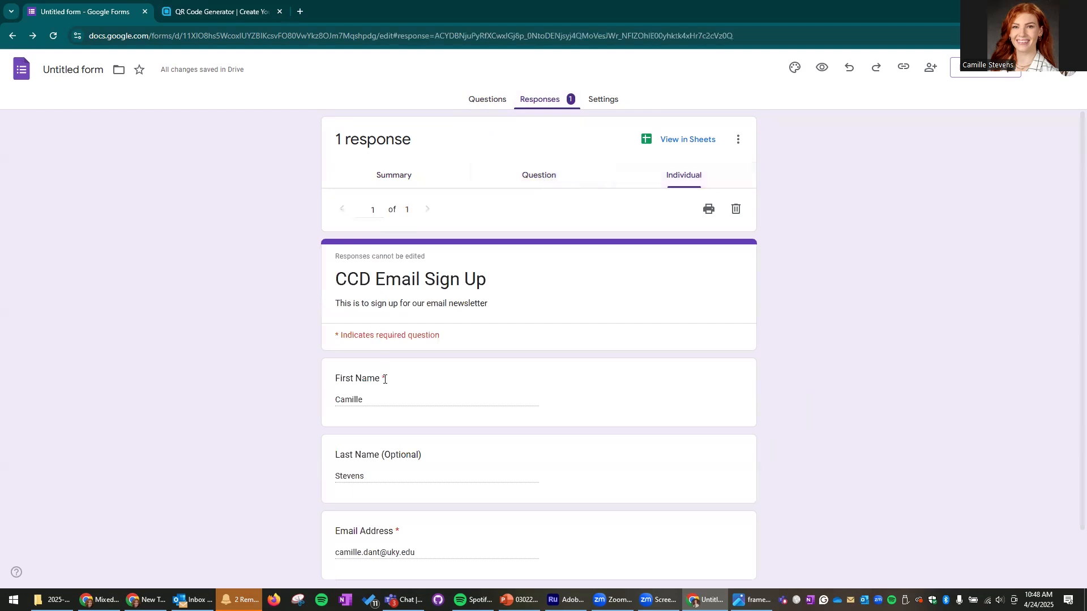
click(394, 176)
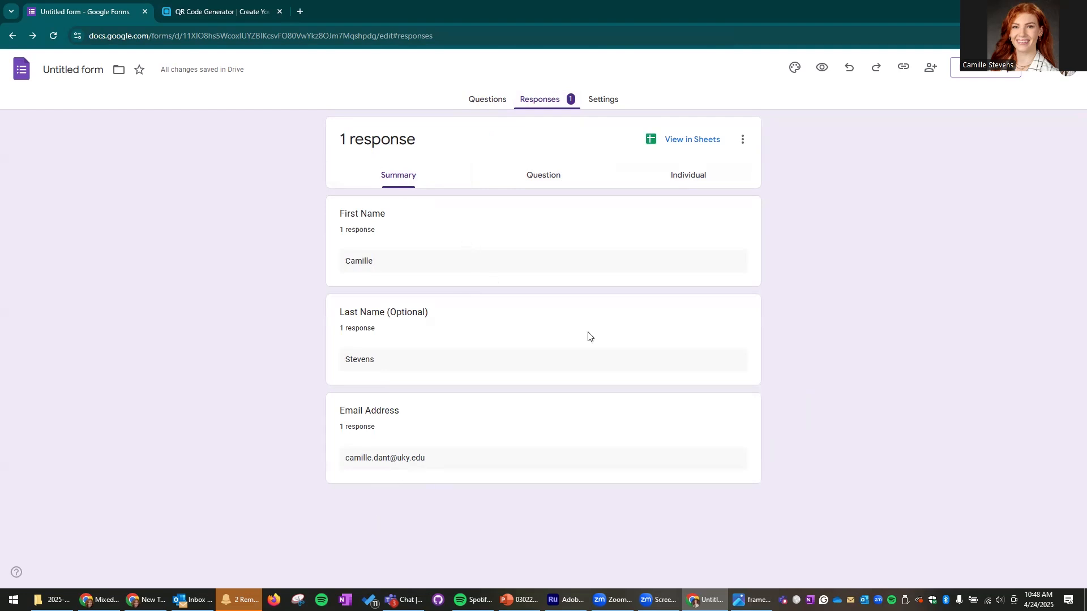
click(669, 141)
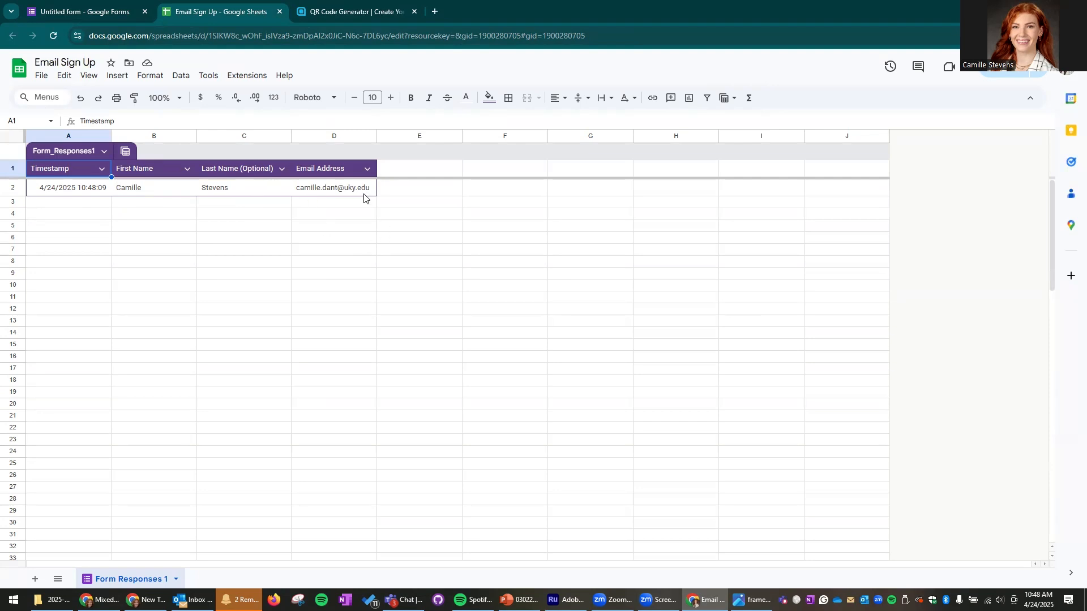
click(336, 191)
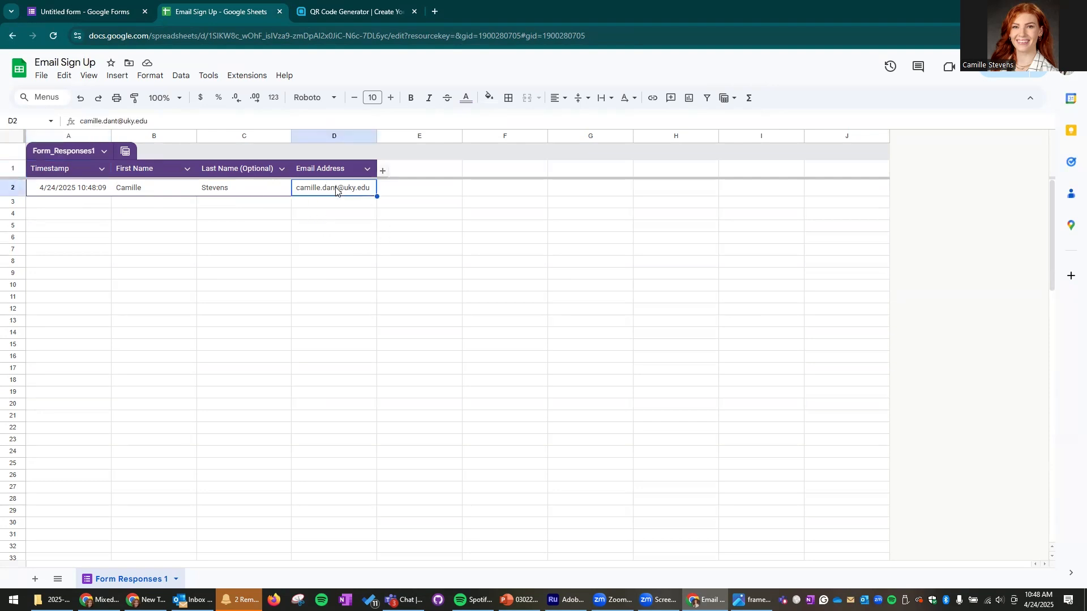
click(598, 240)
key(ctrl+v)
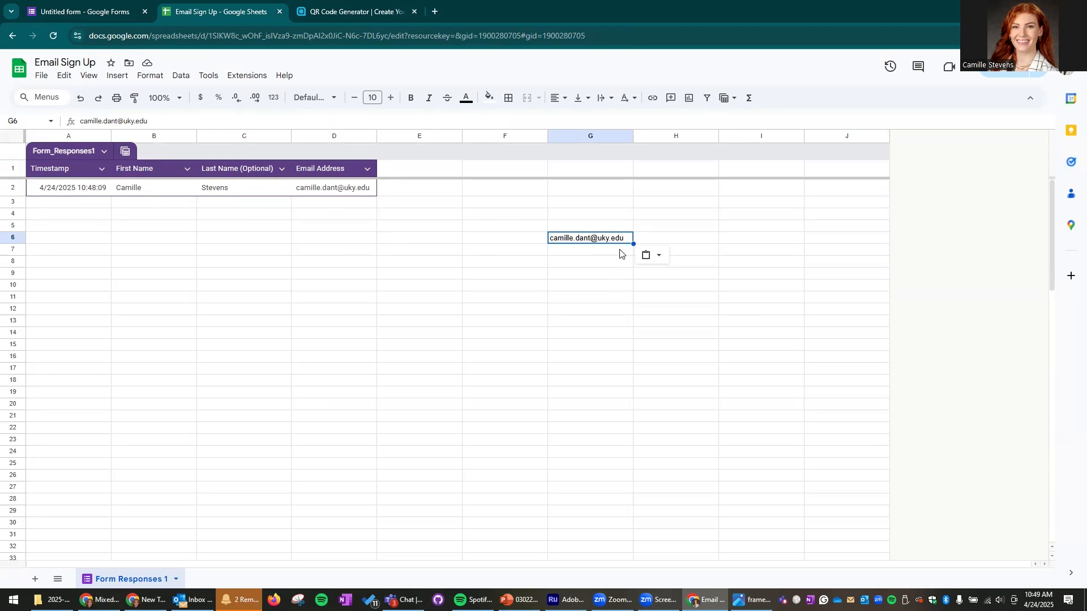
click(628, 237)
key(Delete)
click(568, 297)
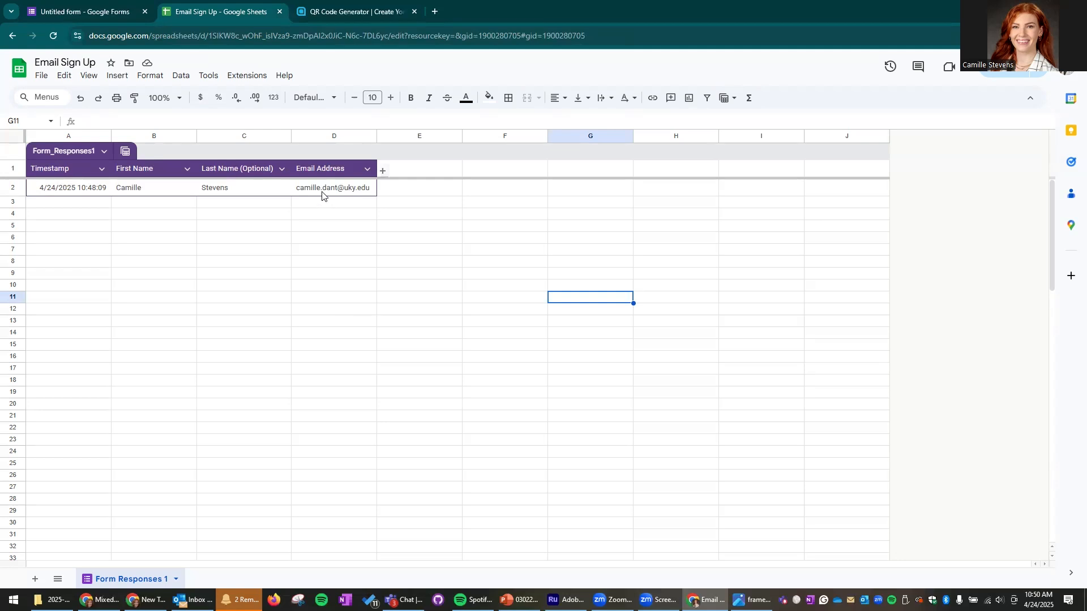
- Switch back to the form's browser tab and show its Questions view
click(73, 11)
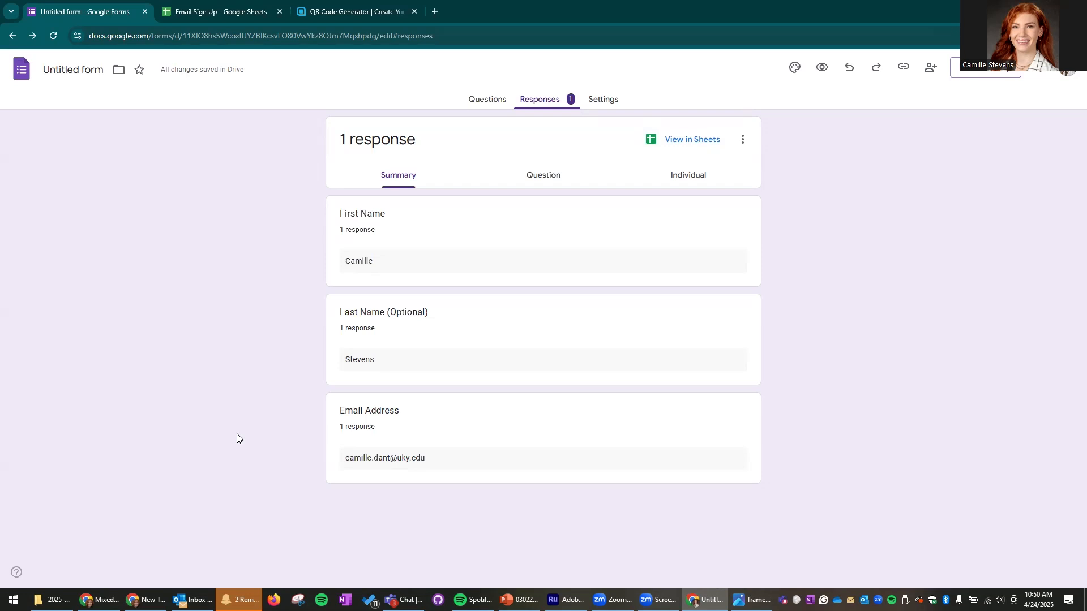
click(487, 100)
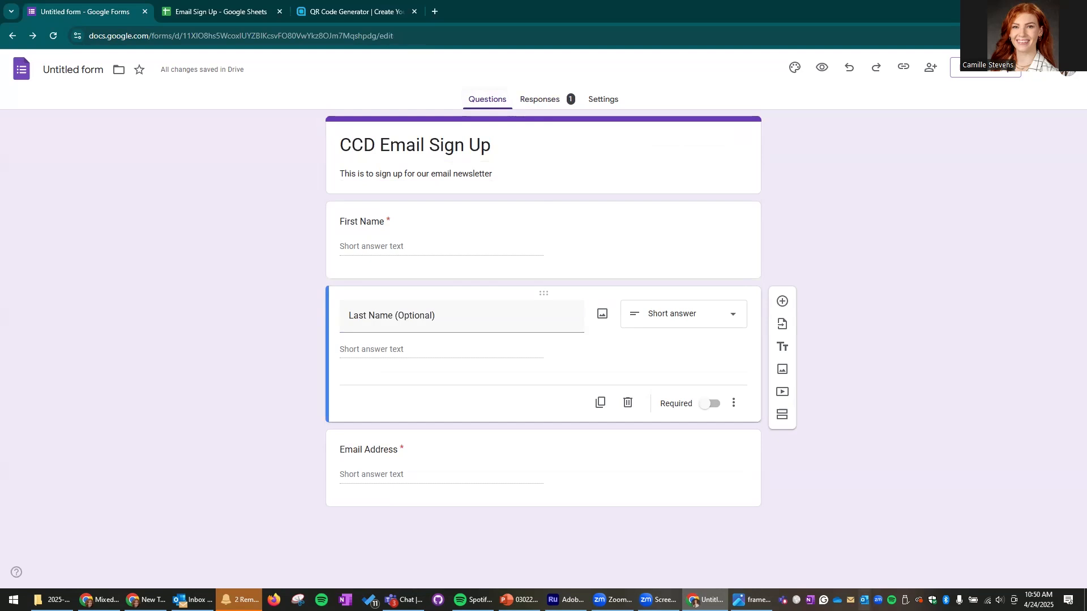
- Add a new short-answer question titled 'Phone Number' below Last Name
click(784, 301)
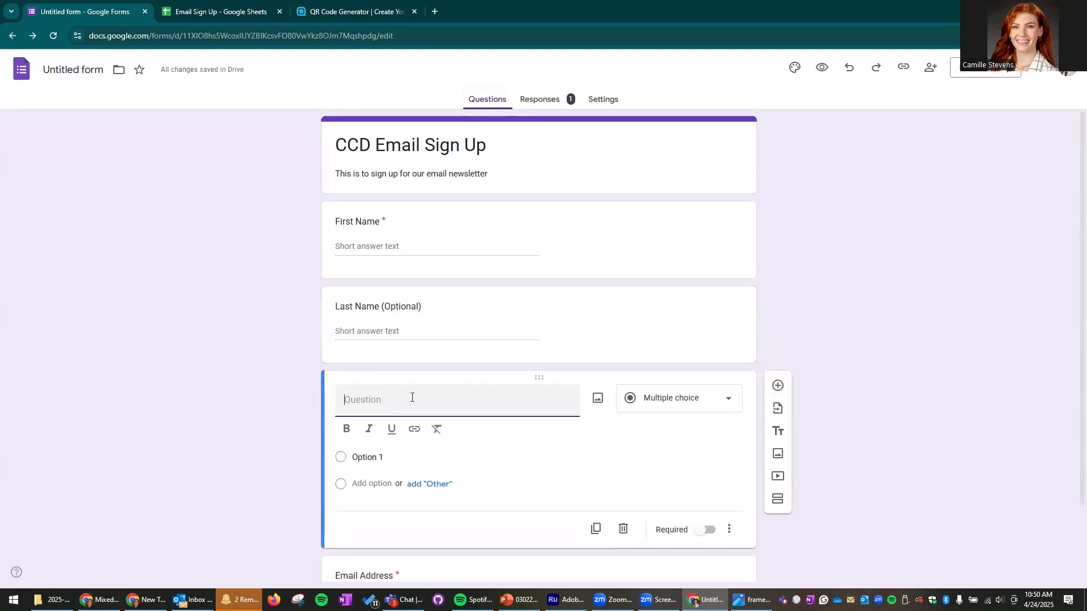
text(Phone Number)
key(Return)
key(BackSpace)
click(906, 298)
- Drag the Phone Number card so it sits between Last Name and Email Address
scroll(890, 350, down, 1)
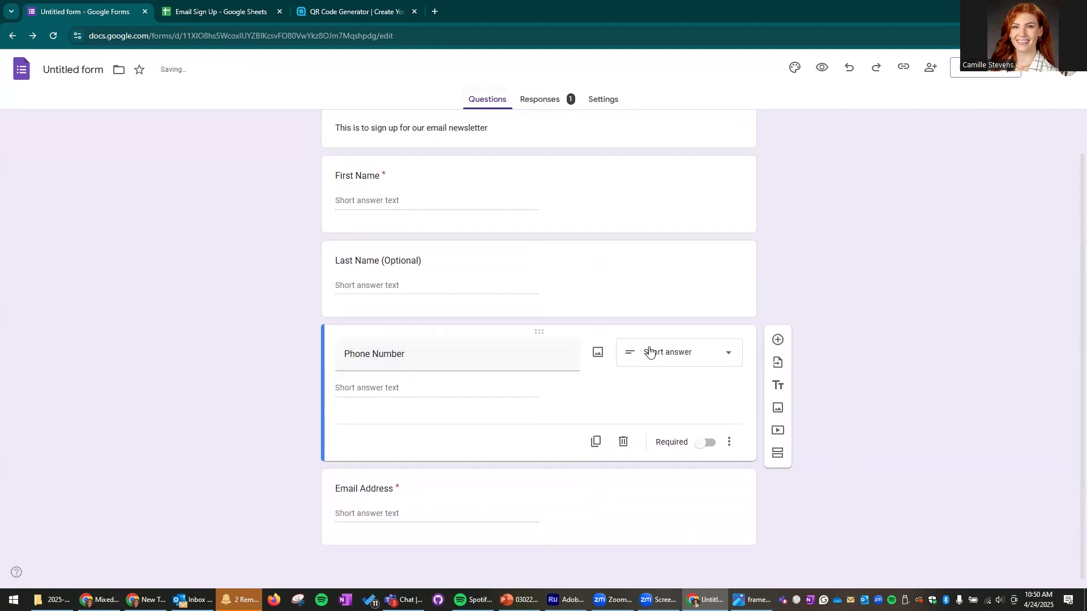
drag(599, 321, 578, 487)
scroll(720, 282, down, 1)
drag(573, 318, 577, 357)
scroll(719, 325, up, 1)
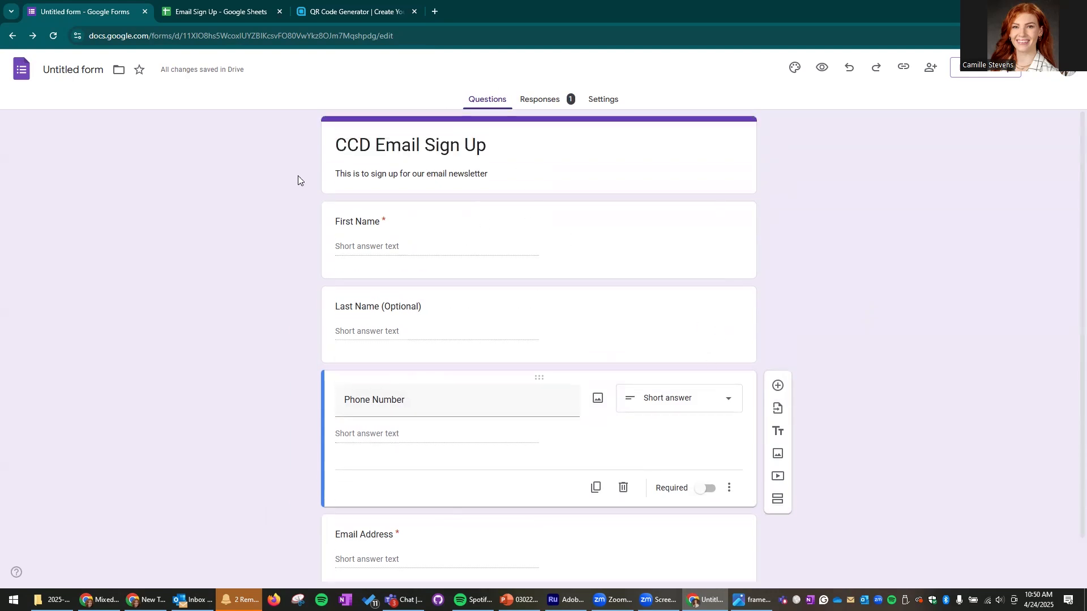